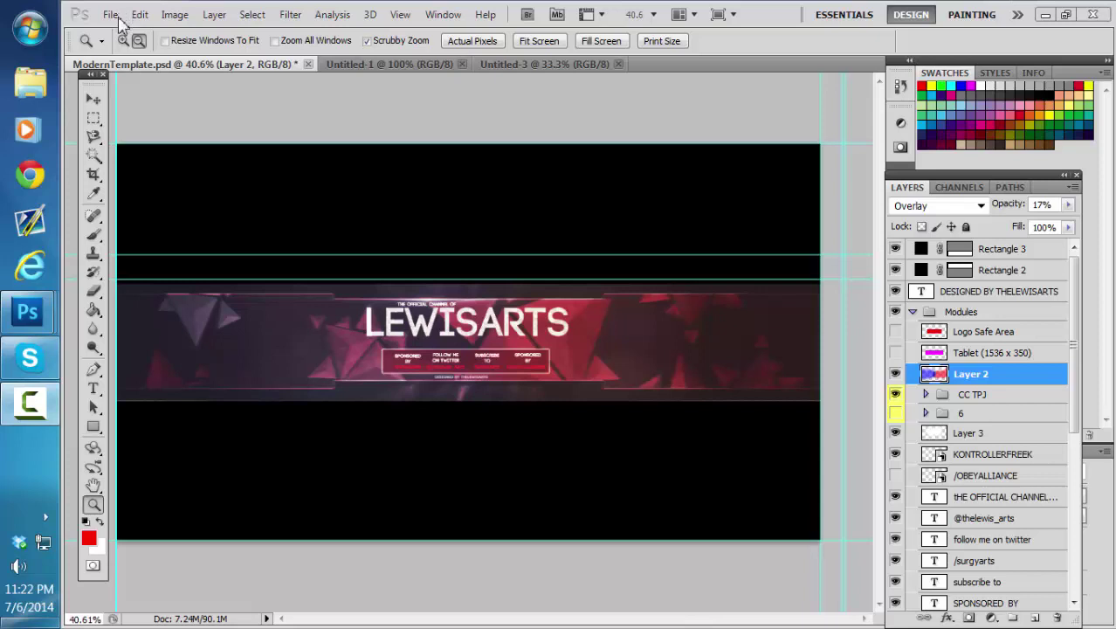
Open and close the File menu over the LEWISARTS template, then switch to the Move tool.
{"action": "left_click", "coordinate": [112, 15]}
{"action": "left_click", "coordinate": [108, 14]}
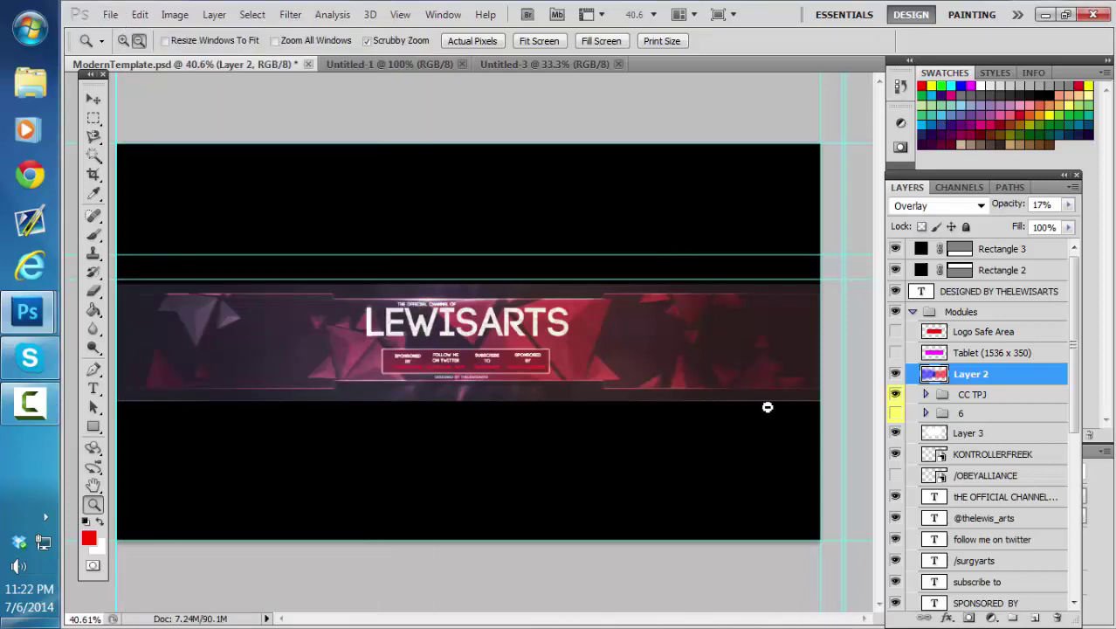
{"action": "left_click", "coordinate": [93, 101]}
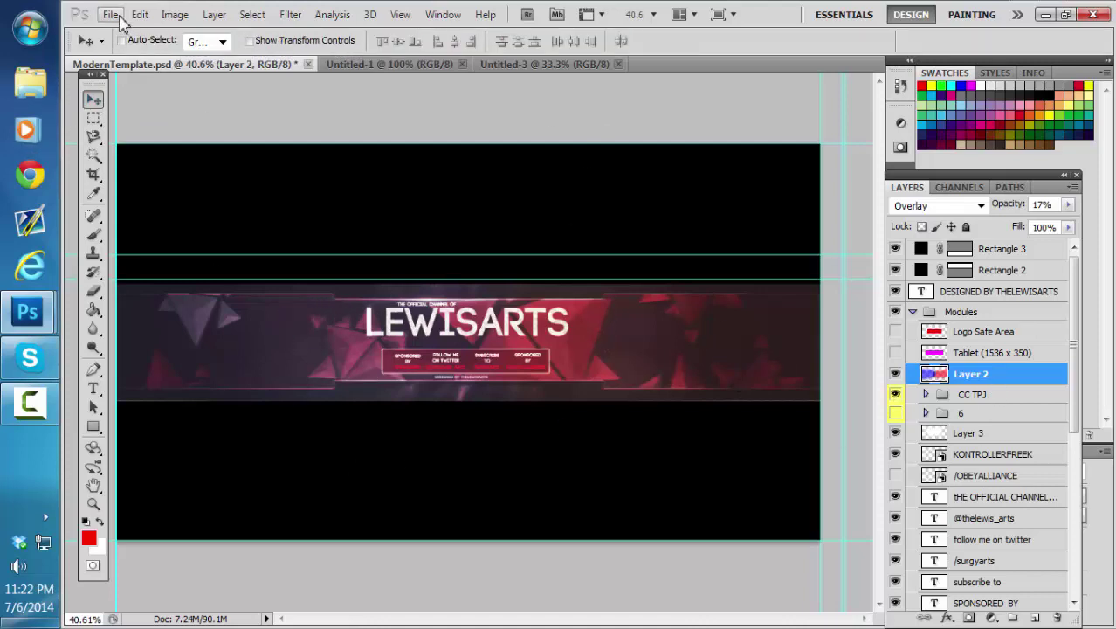
Create a new 1920×1080 document from File > New.
{"action": "left_click", "coordinate": [112, 15]}
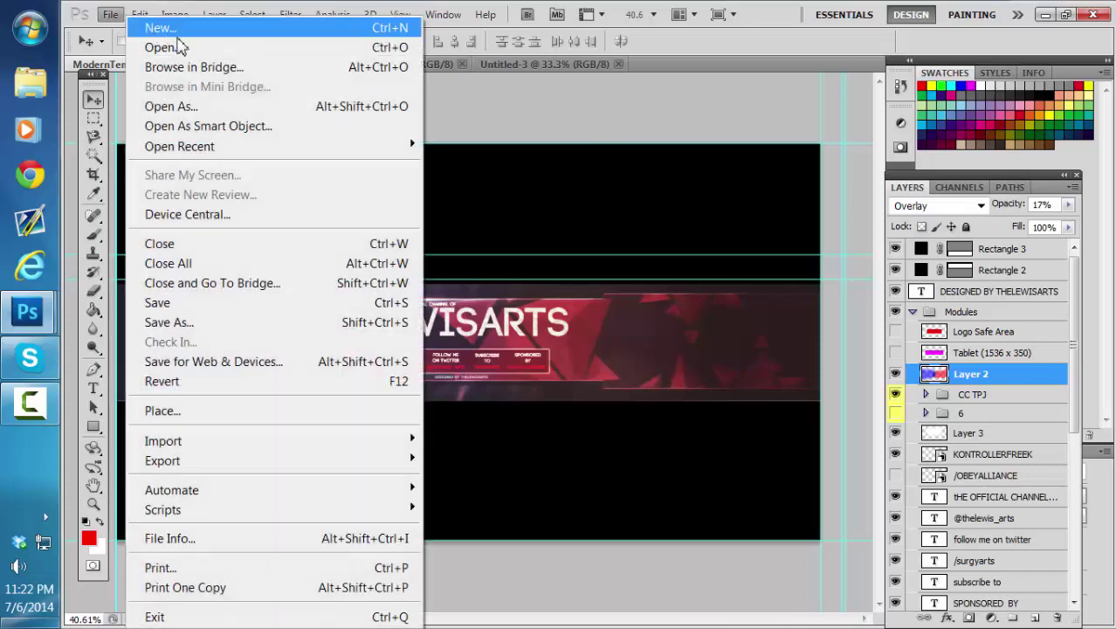
{"action": "left_click", "coordinate": [165, 28]}
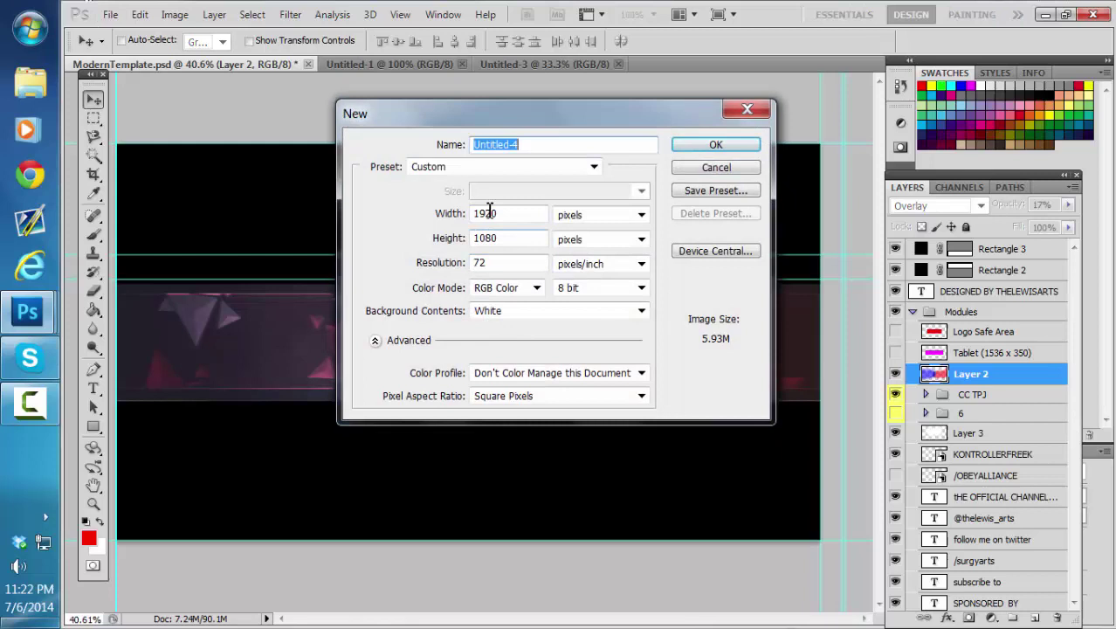
{"action": "left_click", "coordinate": [729, 149]}
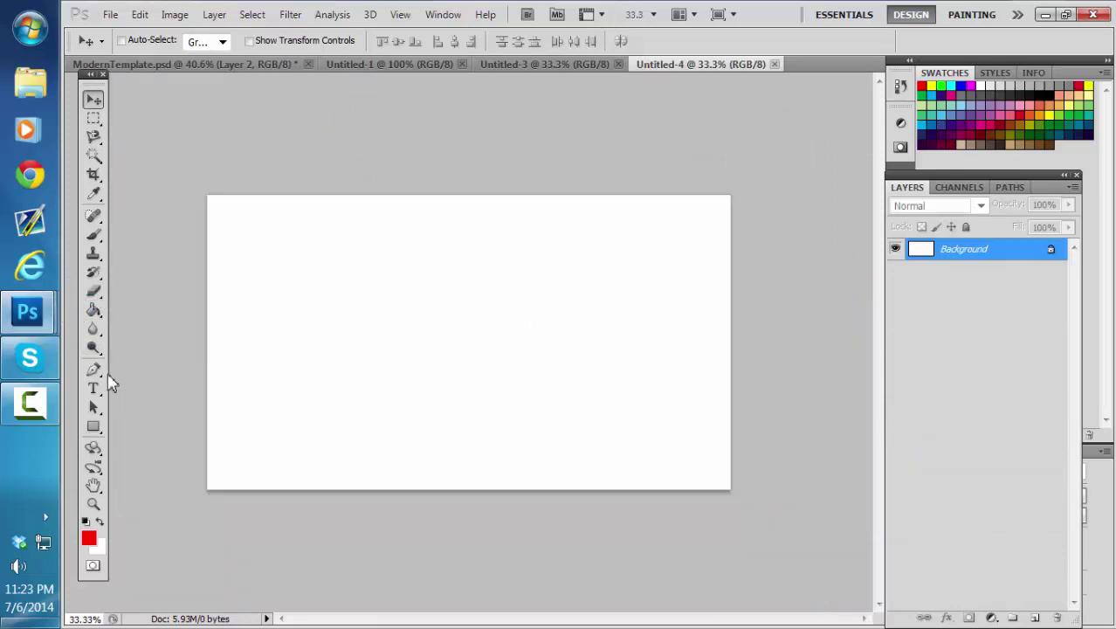
Fill the new canvas solid black with the Paint Bucket.
{"action": "left_click", "coordinate": [94, 311]}
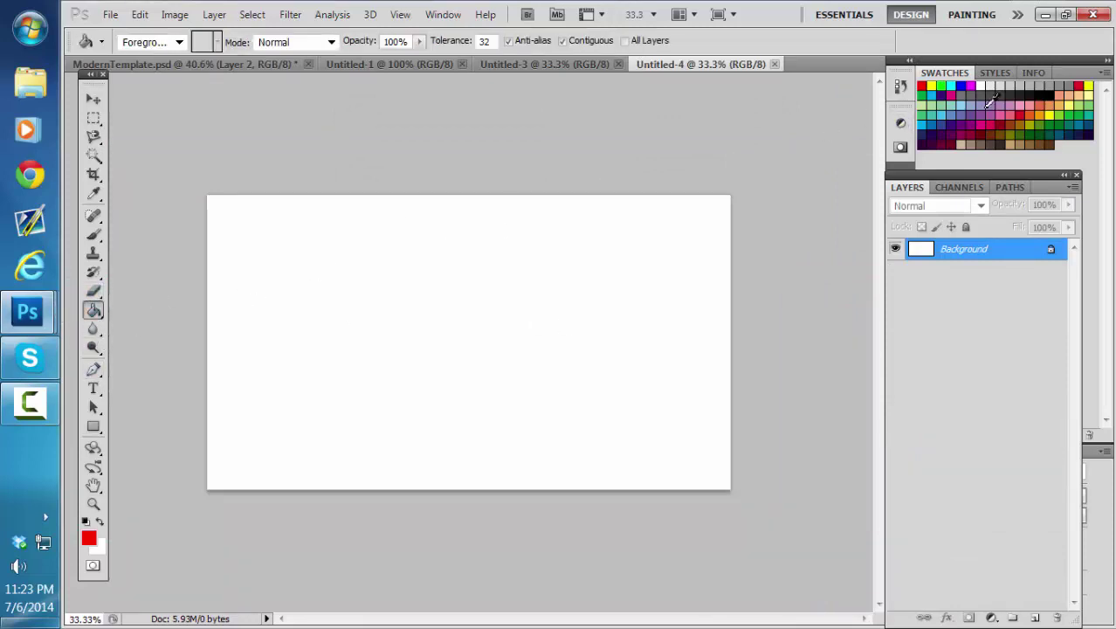
{"action": "left_click", "coordinate": [1052, 96]}
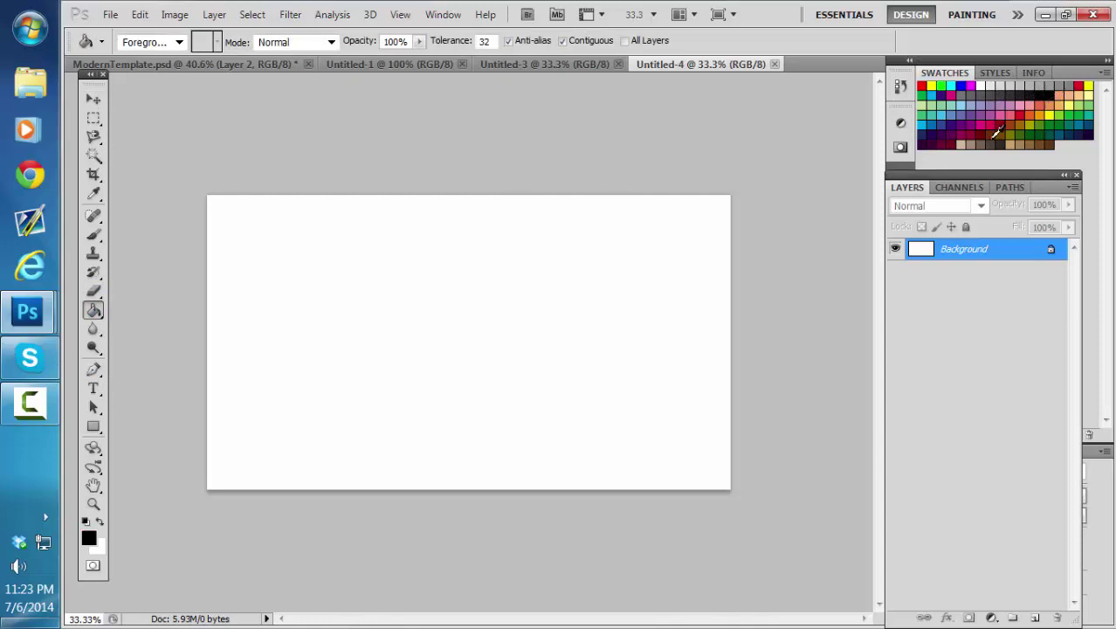
{"action": "left_click", "coordinate": [532, 288]}
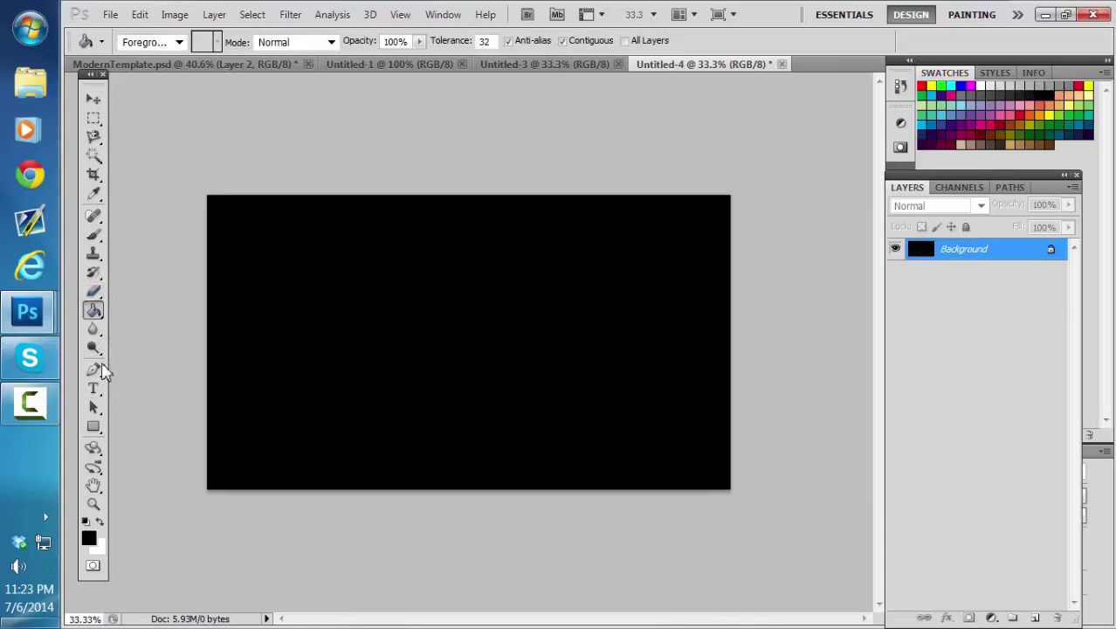
{"action": "left_click", "coordinate": [94, 368]}
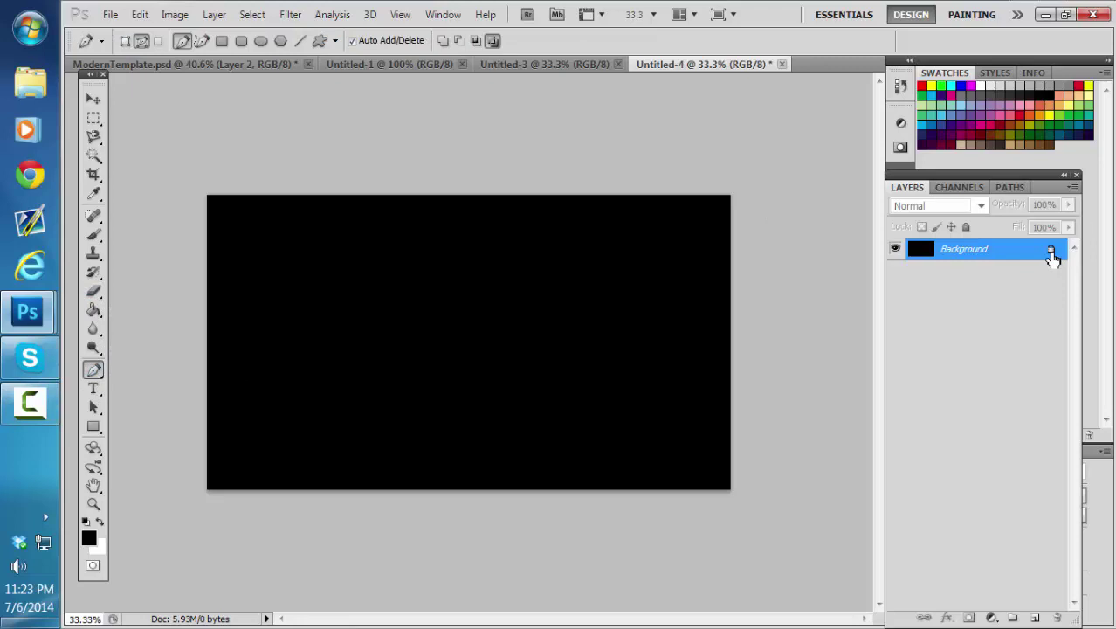
Unlock the background, add a new layer, and trace a triangle path near the centre.
{"action": "left_click_drag", "start_coordinate": [1051, 249], "coordinate": [1058, 618]}
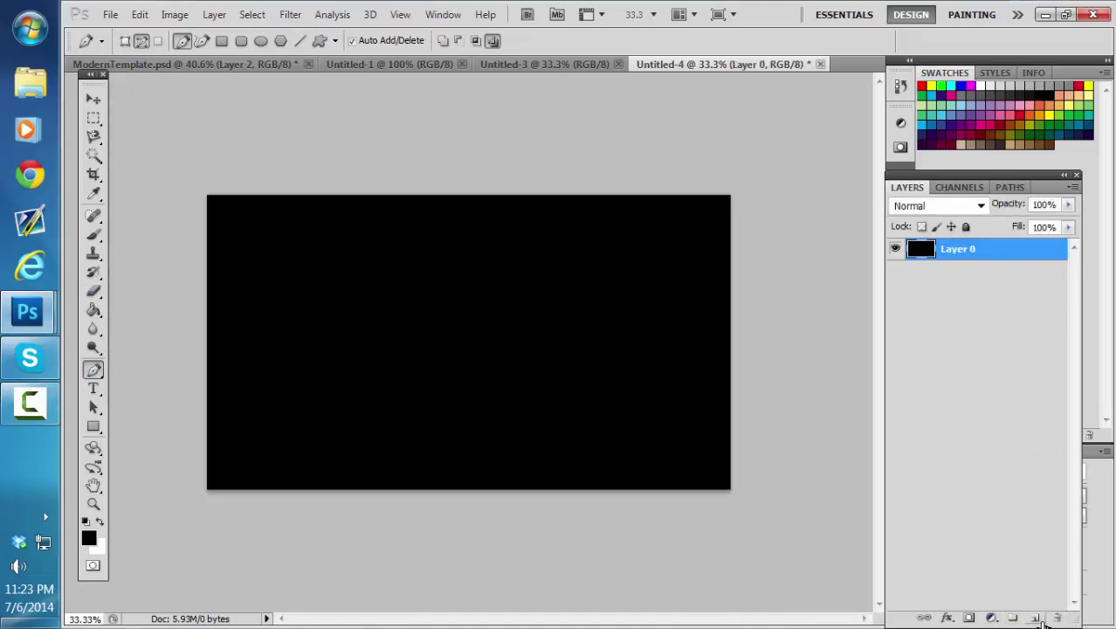
{"action": "left_click", "coordinate": [1035, 619]}
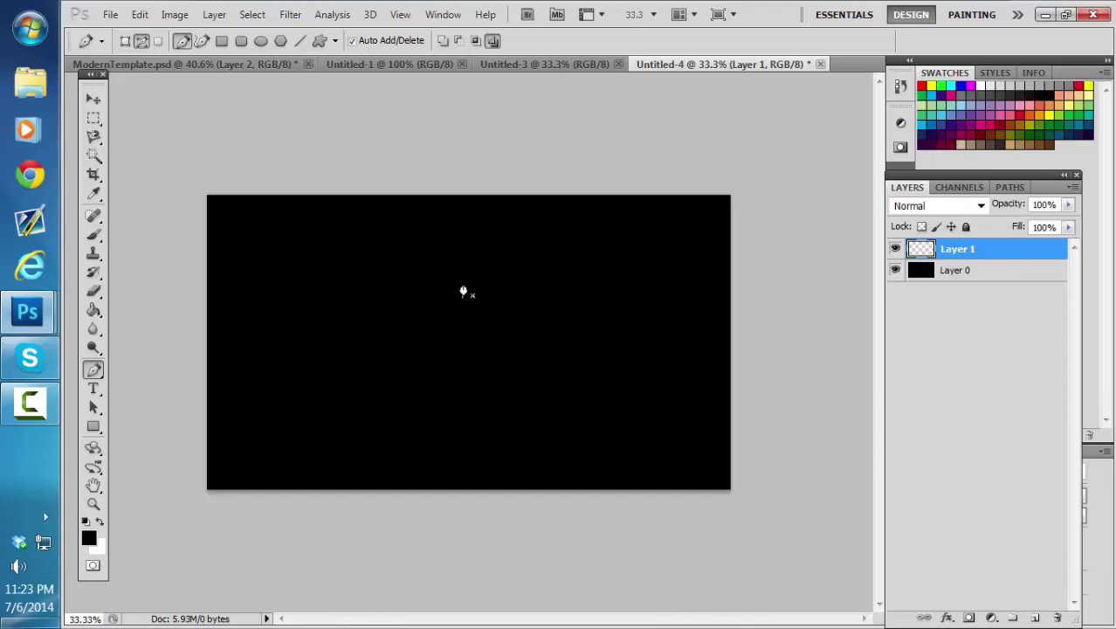
{"action": "left_click", "coordinate": [439, 267]}
{"action": "left_click", "coordinate": [369, 366]}
{"action": "left_click", "coordinate": [519, 368]}
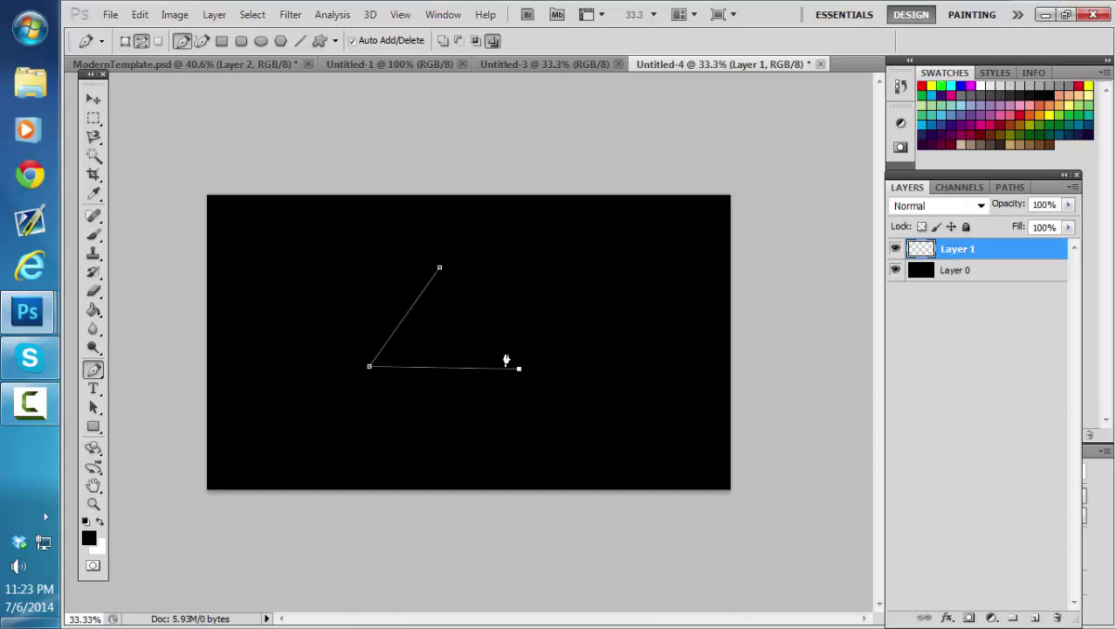
{"action": "left_click", "coordinate": [440, 269]}
Fill the triangle path with a custom vivid red colour.
{"action": "right_click", "coordinate": [469, 346]}
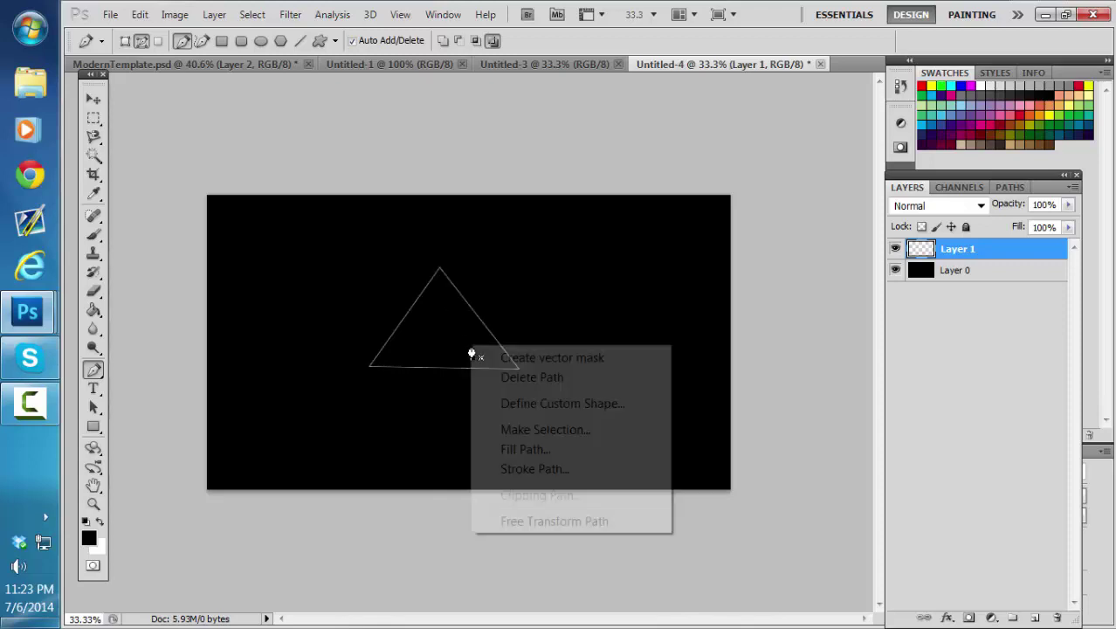
{"action": "left_click", "coordinate": [564, 451]}
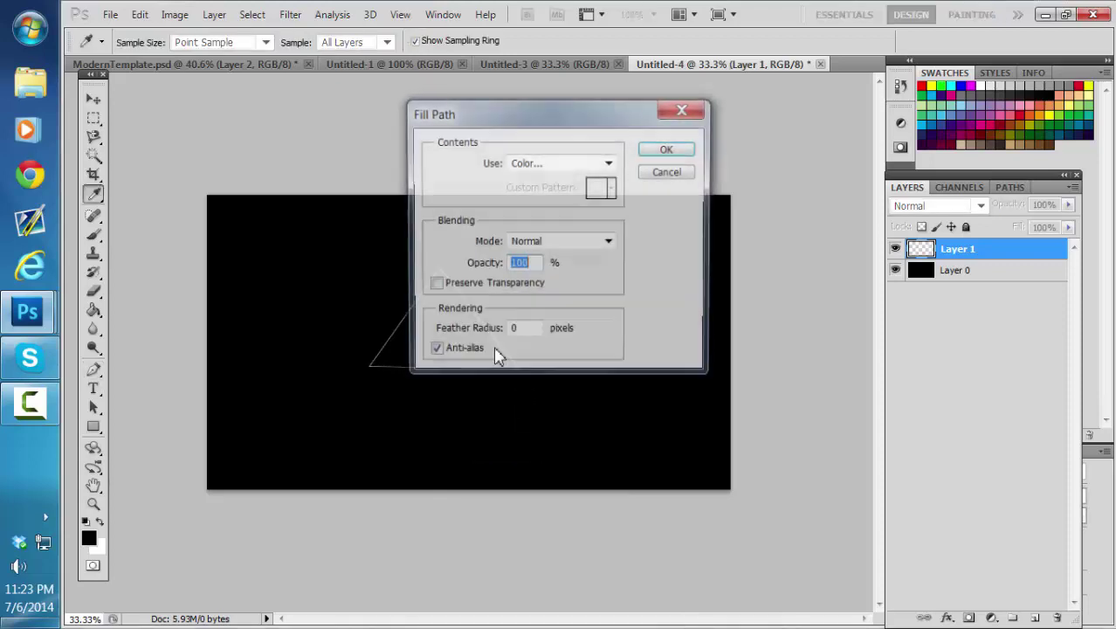
{"action": "left_click", "coordinate": [609, 165]}
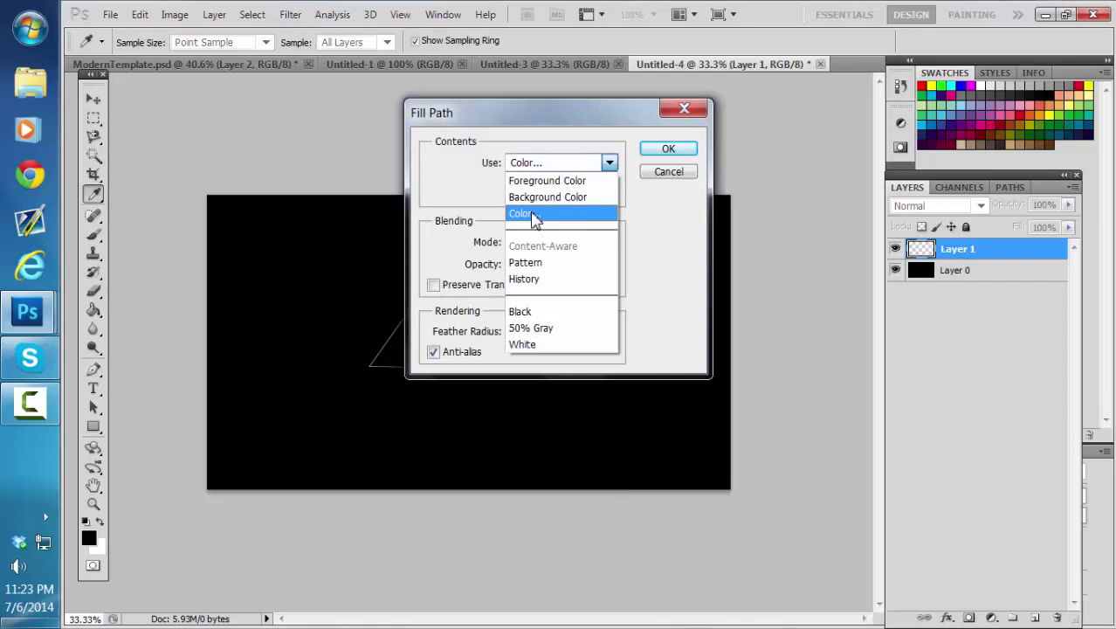
{"action": "left_click", "coordinate": [534, 214]}
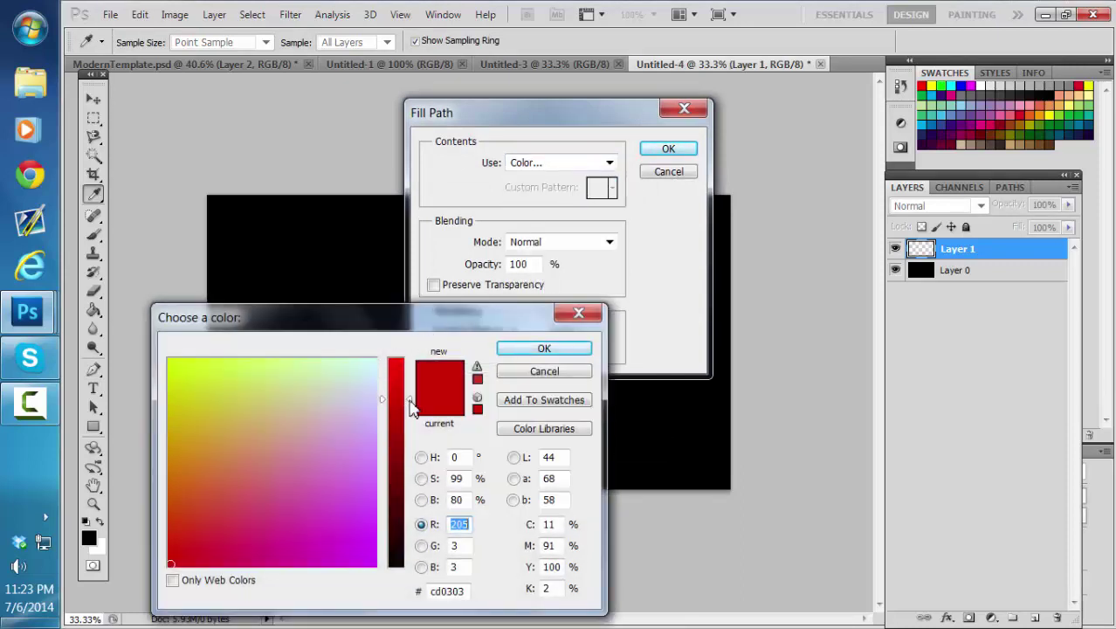
{"action": "left_click_drag", "start_coordinate": [404, 407], "coordinate": [422, 368]}
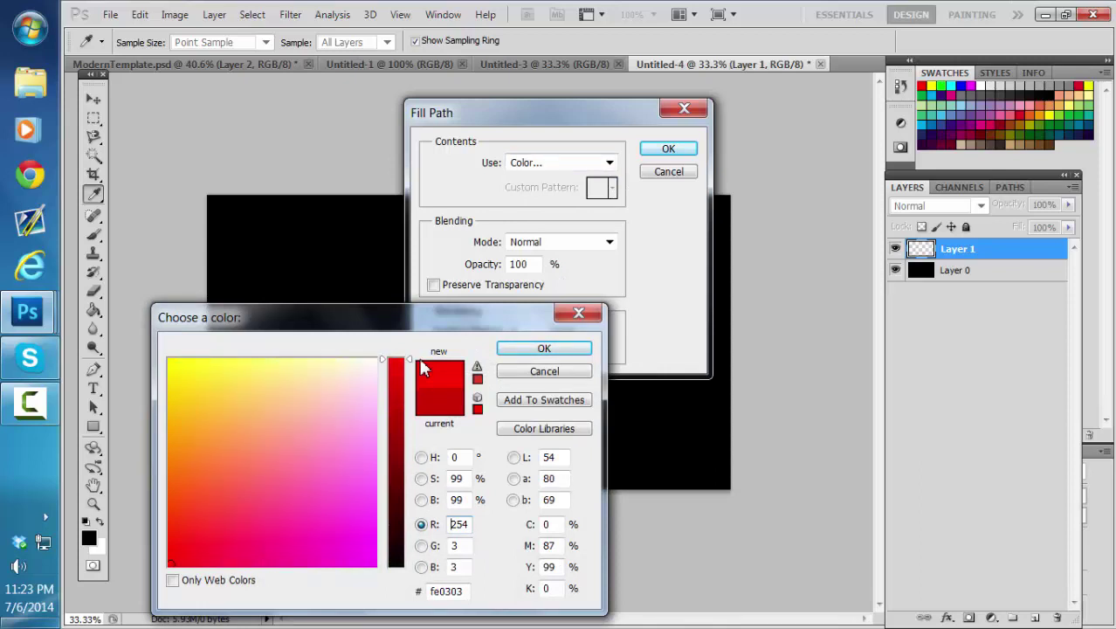
{"action": "left_click_drag", "start_coordinate": [418, 362], "coordinate": [409, 395]}
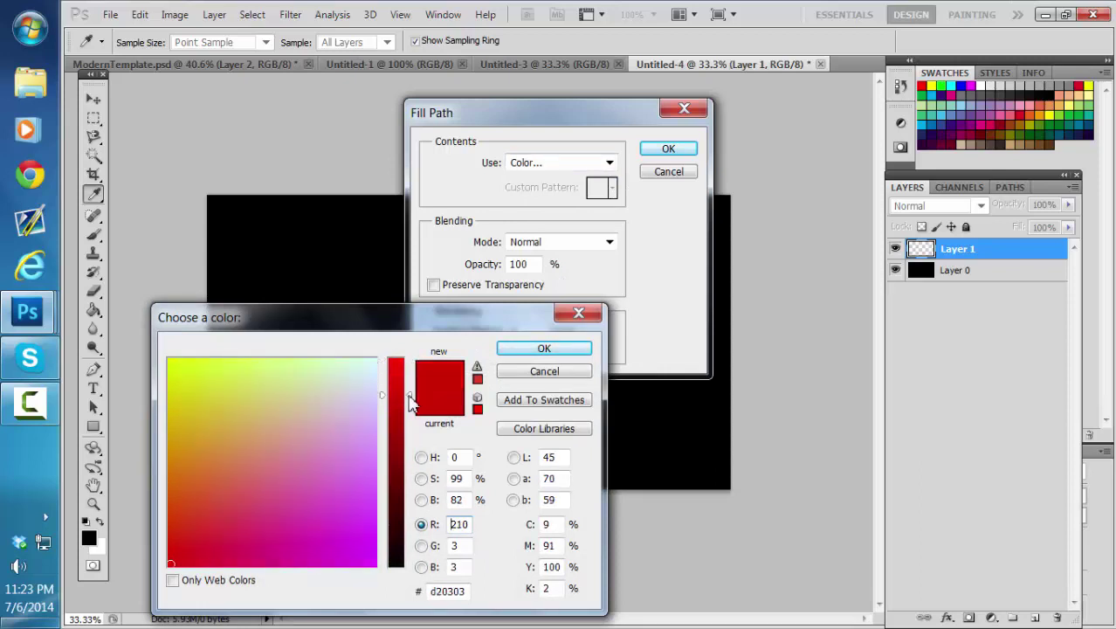
{"action": "left_click", "coordinate": [522, 349]}
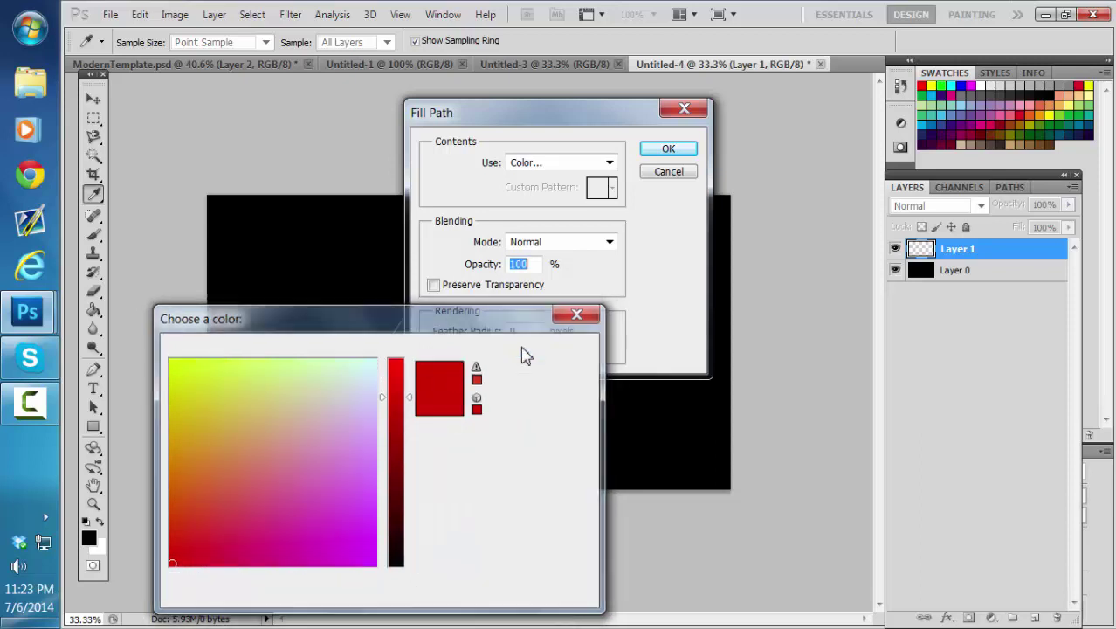
{"action": "left_click", "coordinate": [667, 152]}
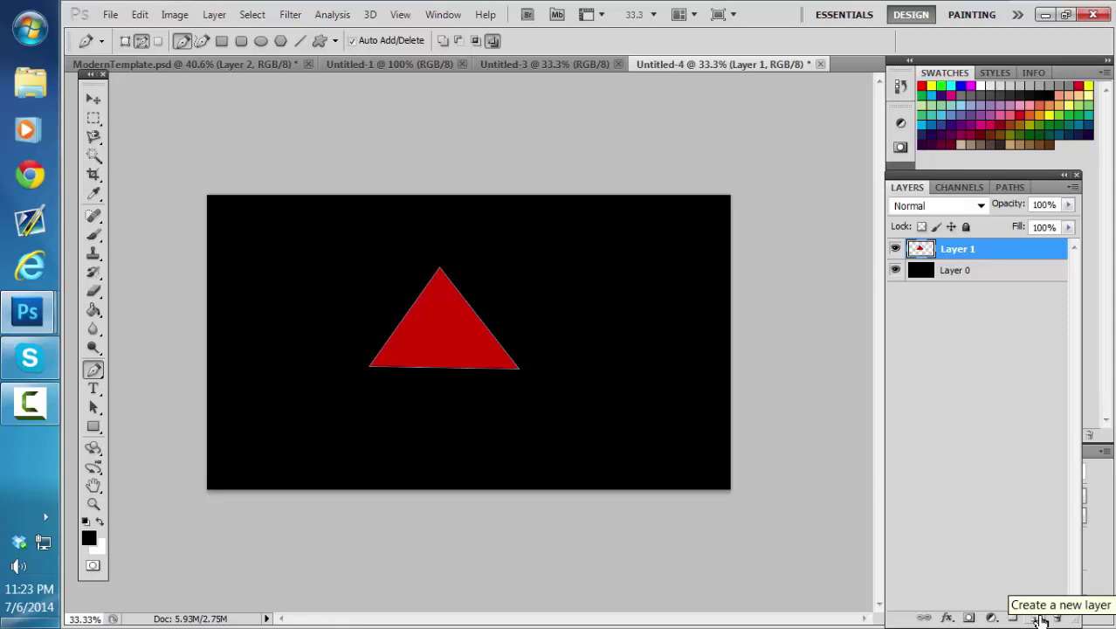
Add Layer 2 above the triangle and start a new path, undoing two stray anchor points.
{"action": "left_click", "coordinate": [1035, 618]}
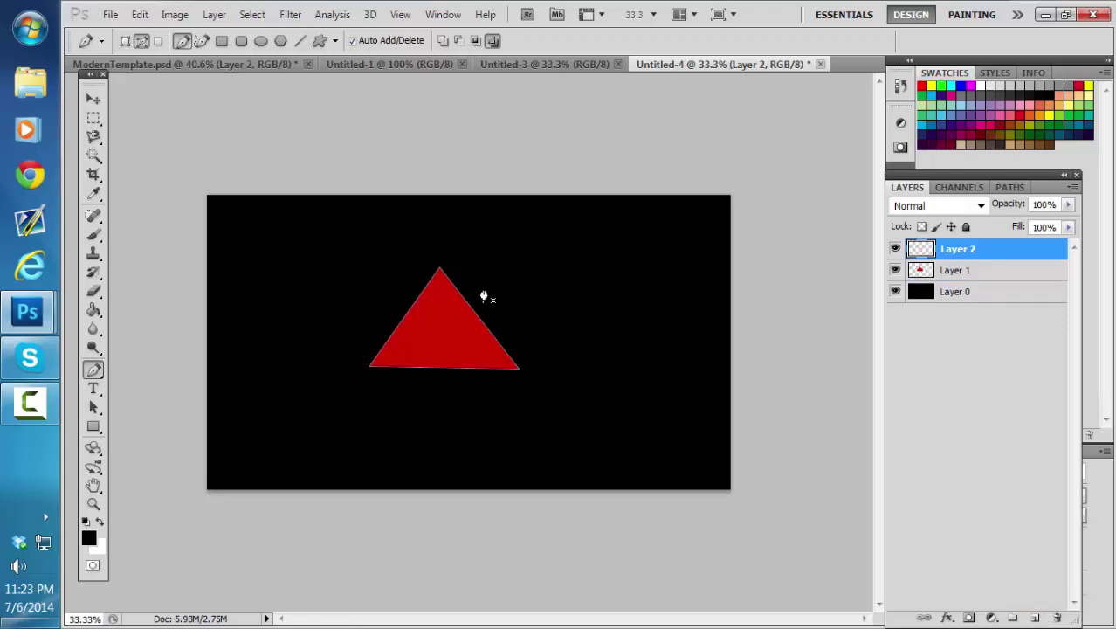
{"action": "left_click", "coordinate": [439, 250]}
{"action": "left_click", "coordinate": [330, 382]}
{"action": "left_click", "coordinate": [360, 242]}
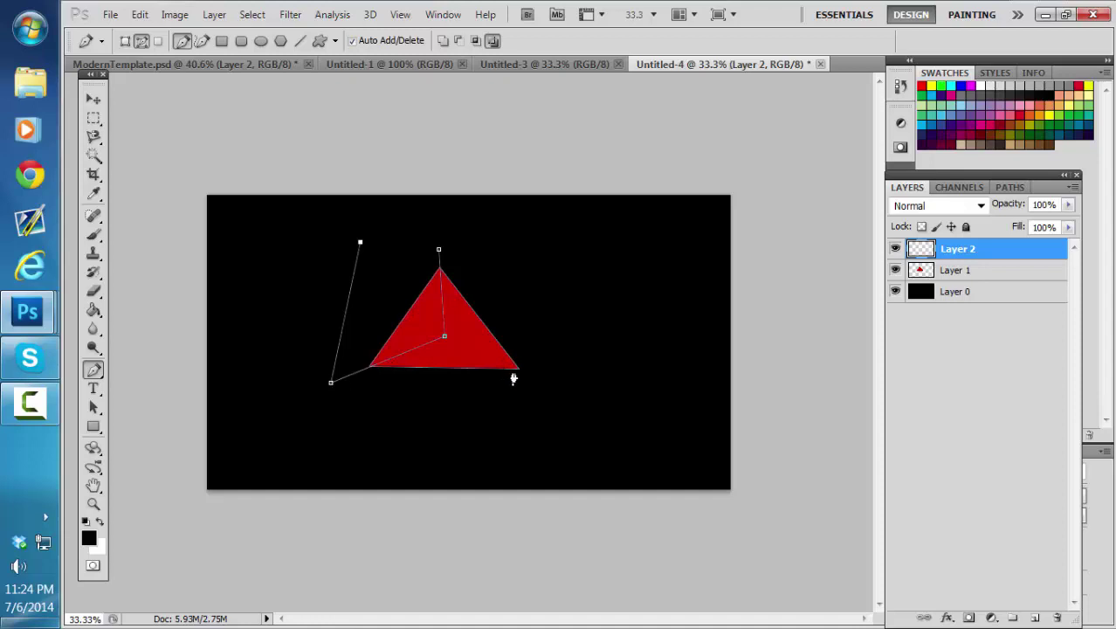
{"action": "key", "text": "ctrl+z"}
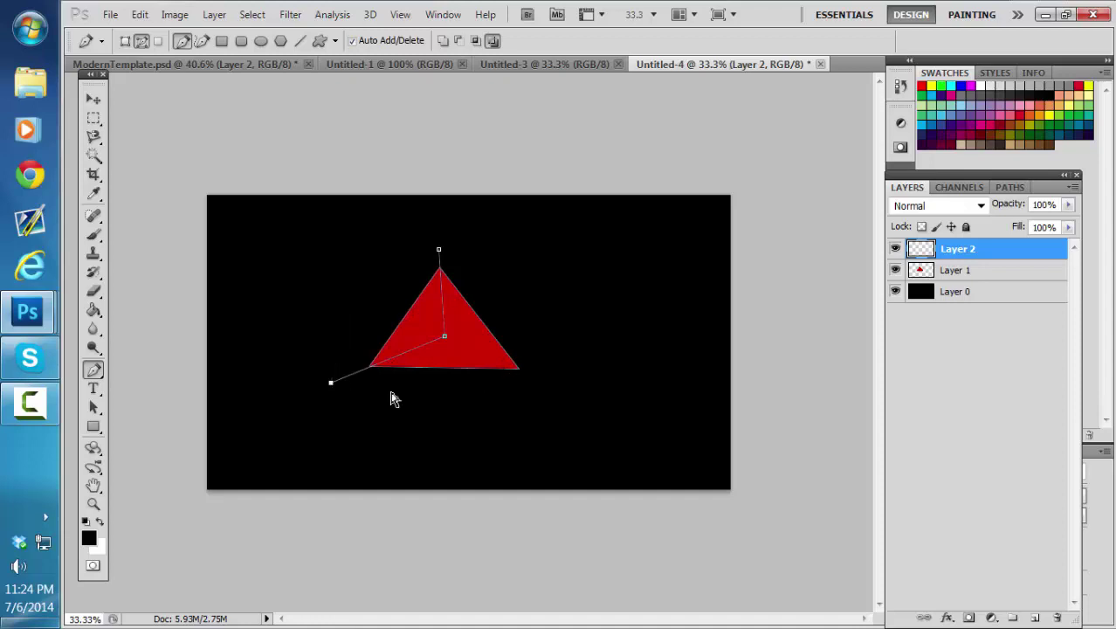
{"action": "key", "text": "ctrl+alt+z"}
{"action": "left_click", "coordinate": [370, 365]}
Zoom in and trace the left facet path from apex to lower-middle and lower-left corner.
{"action": "left_click", "coordinate": [94, 504]}
{"action": "left_click_drag", "start_coordinate": [436, 328], "coordinate": [510, 301]}
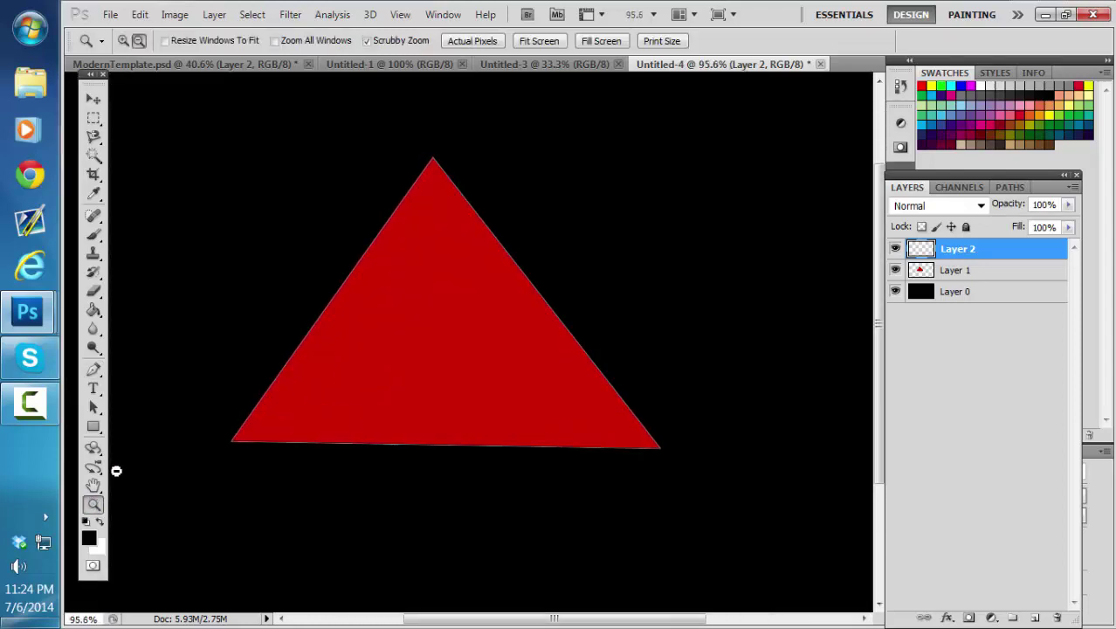
{"action": "left_click", "coordinate": [93, 370]}
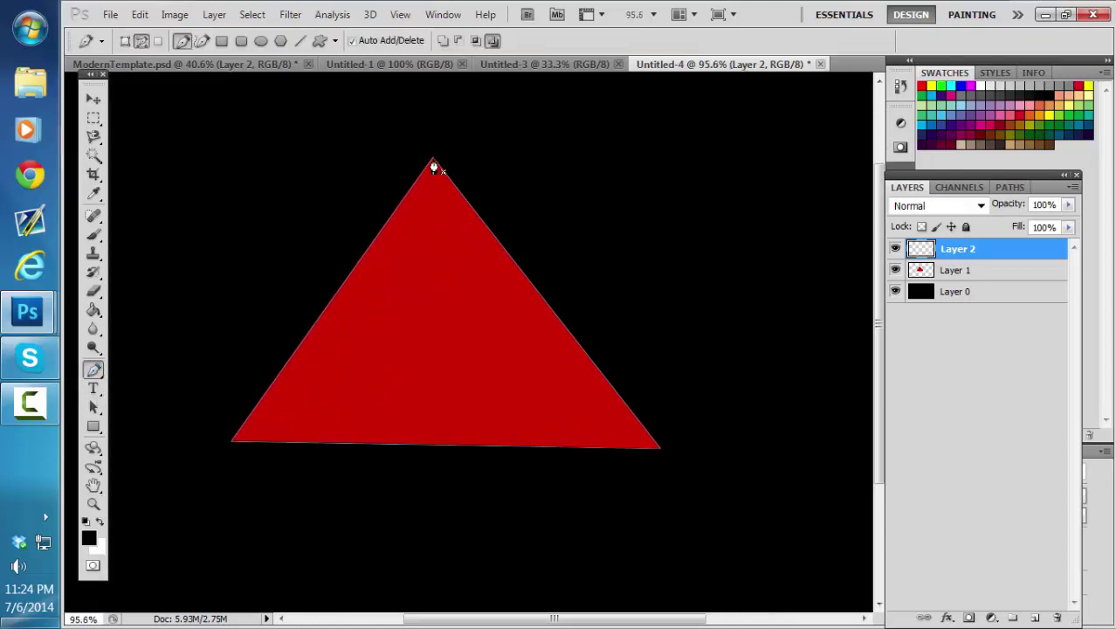
{"action": "left_click", "coordinate": [433, 160]}
{"action": "left_click", "coordinate": [432, 333]}
{"action": "left_click", "coordinate": [232, 442]}
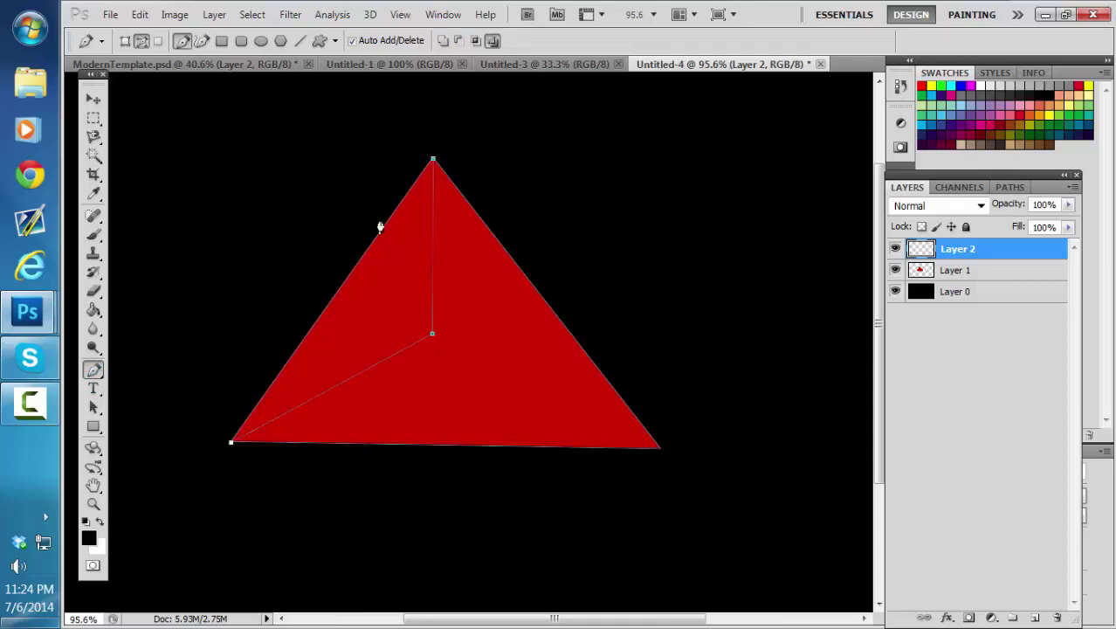
{"action": "left_click", "coordinate": [434, 162]}
Fill the left facet path on Layer 2 with a custom red (value 255).
{"action": "right_click", "coordinate": [370, 306]}
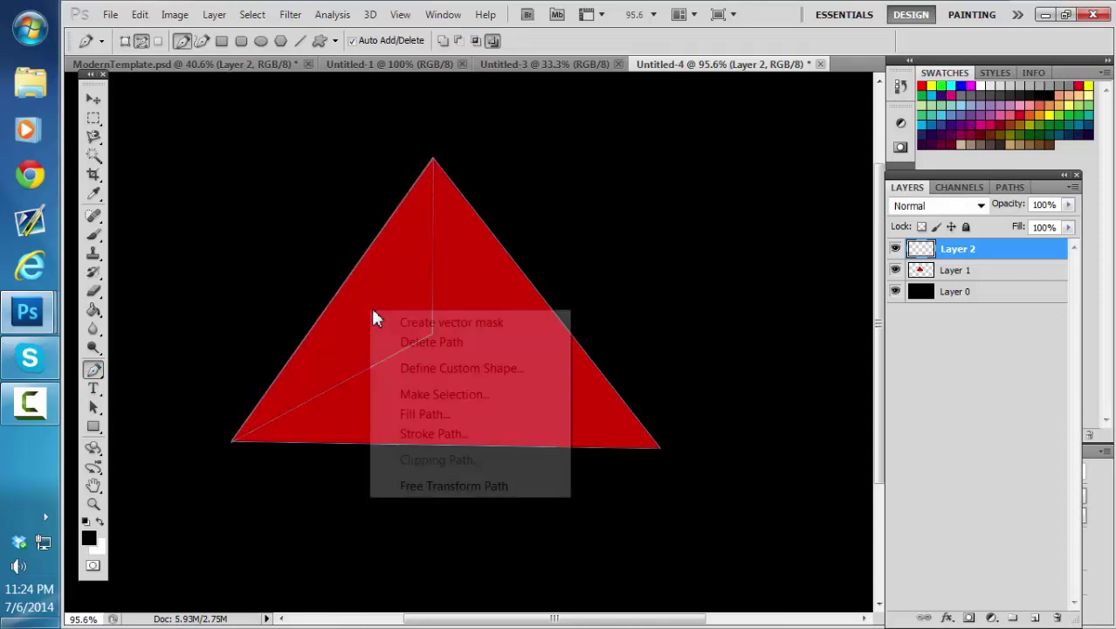
{"action": "left_click", "coordinate": [469, 414]}
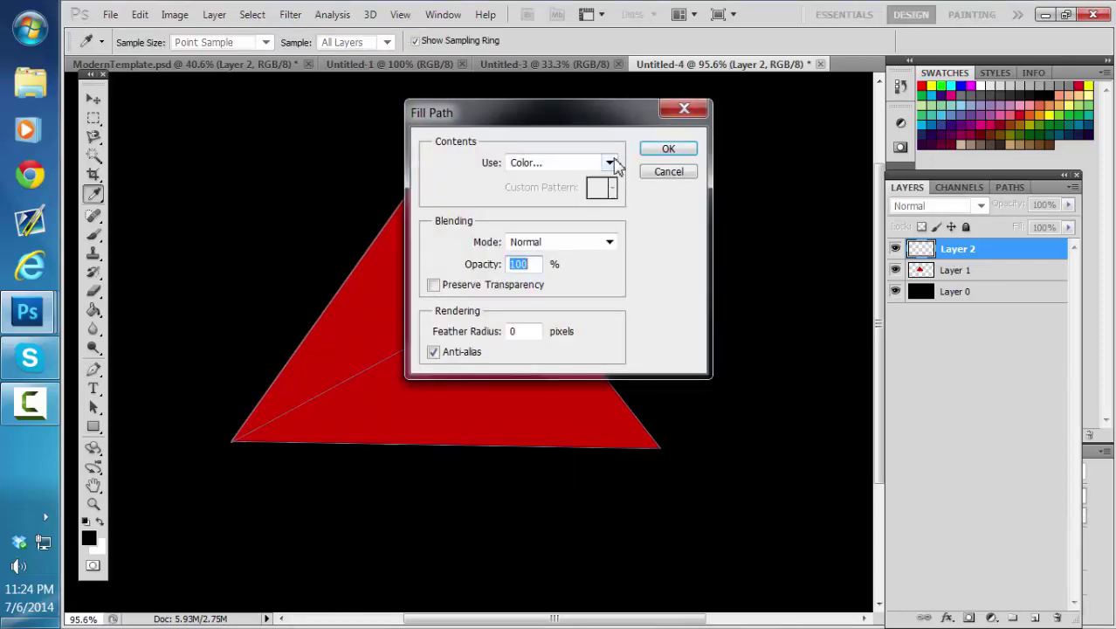
{"action": "left_click", "coordinate": [608, 162]}
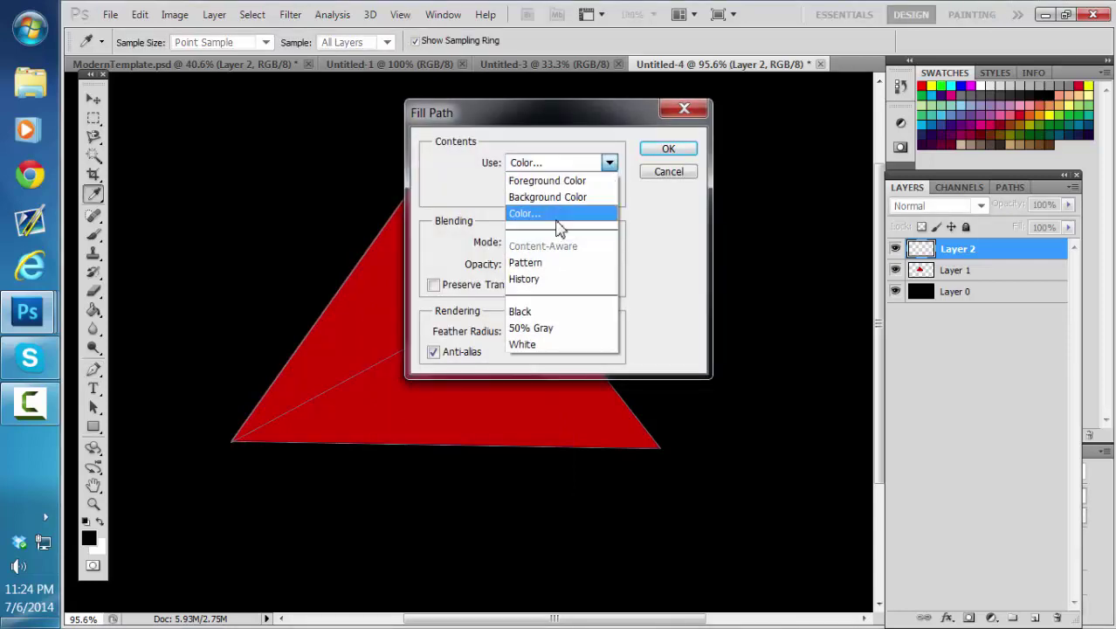
{"action": "left_click", "coordinate": [560, 220]}
{"action": "type", "text": "255"}
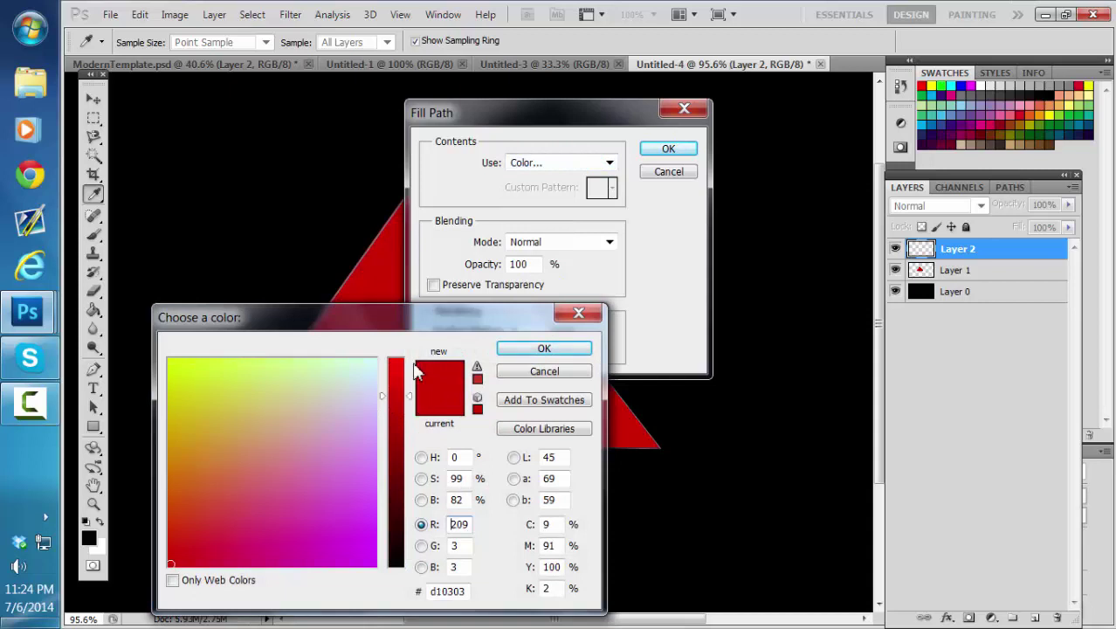
{"action": "left_click", "coordinate": [544, 347]}
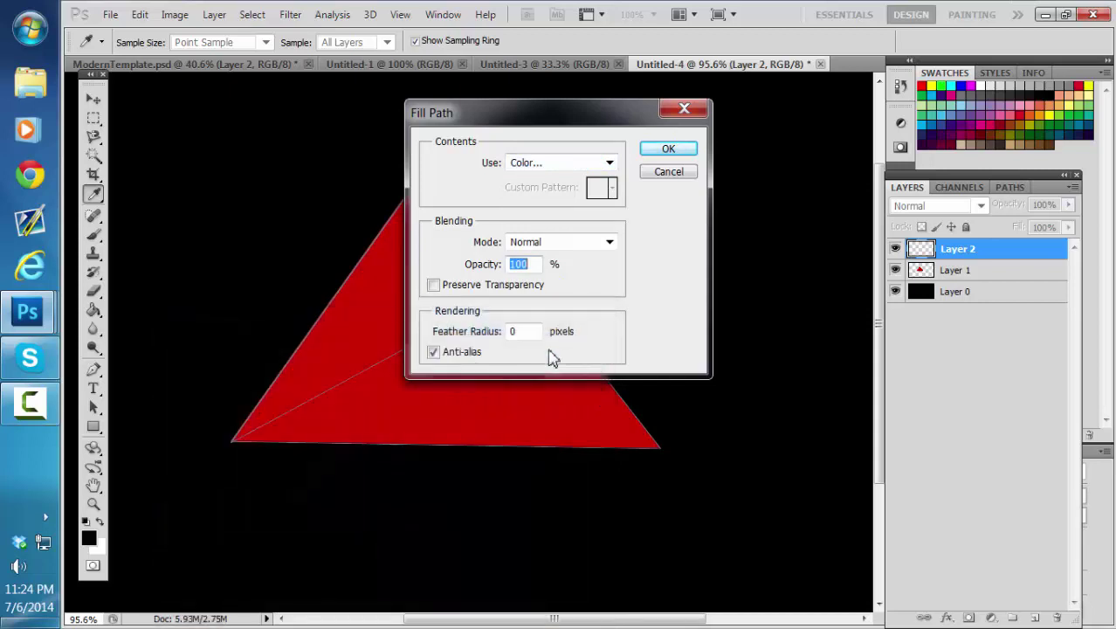
{"action": "left_click", "coordinate": [668, 148]}
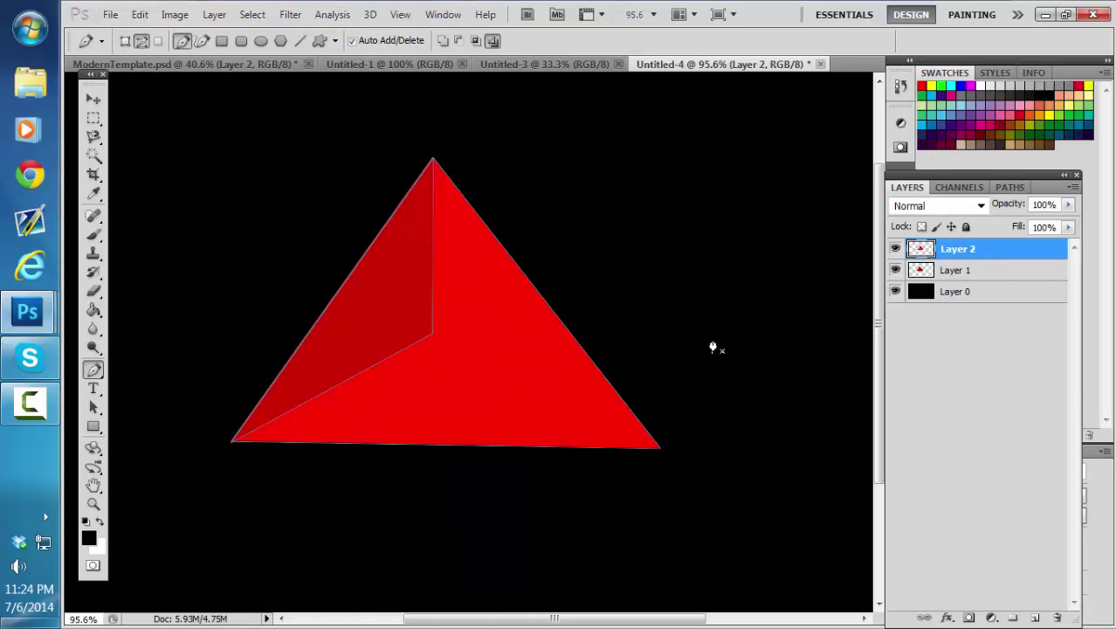
Add Layer 3 and trace the pyramid's right face from inner vertex to both bottom corners.
{"action": "left_click", "coordinate": [1031, 618]}
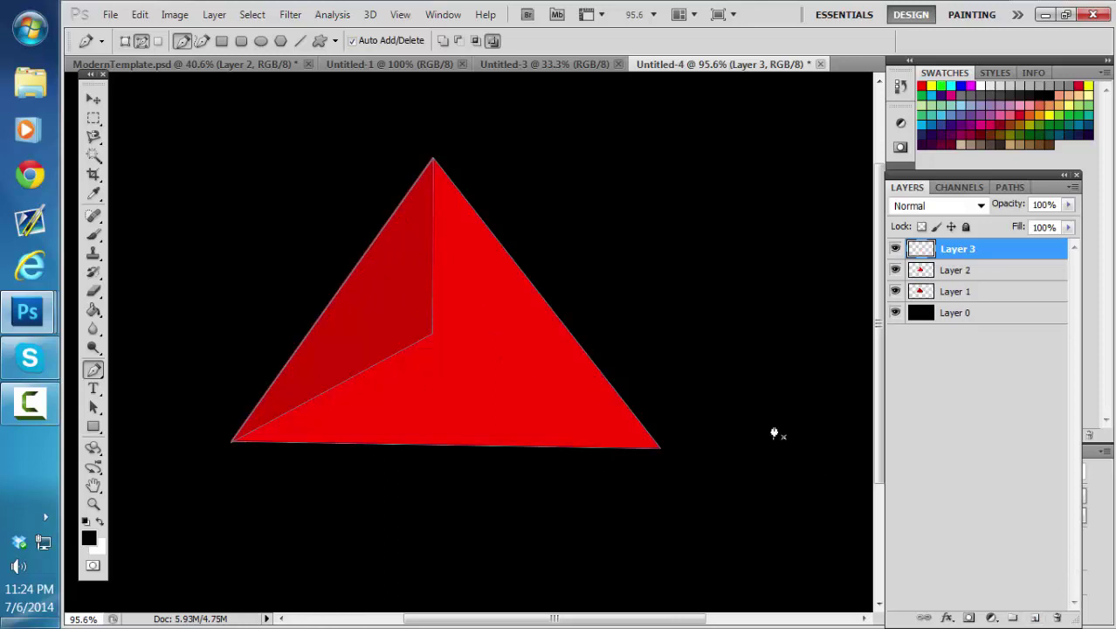
{"action": "left_click", "coordinate": [433, 335]}
{"action": "left_click", "coordinate": [233, 450]}
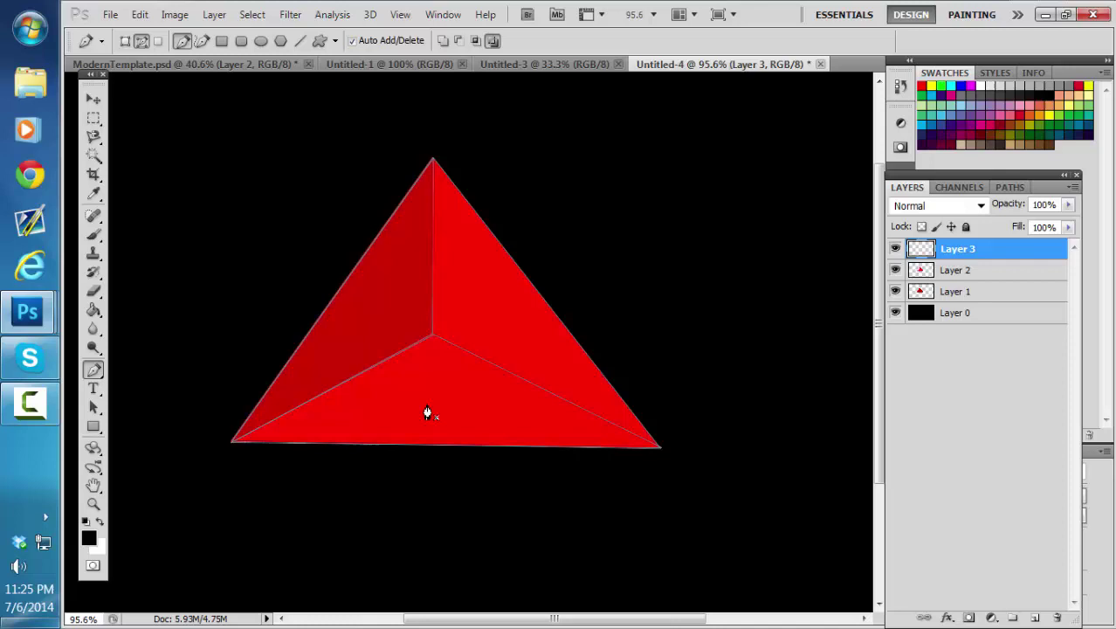
{"action": "key", "text": "Return"}
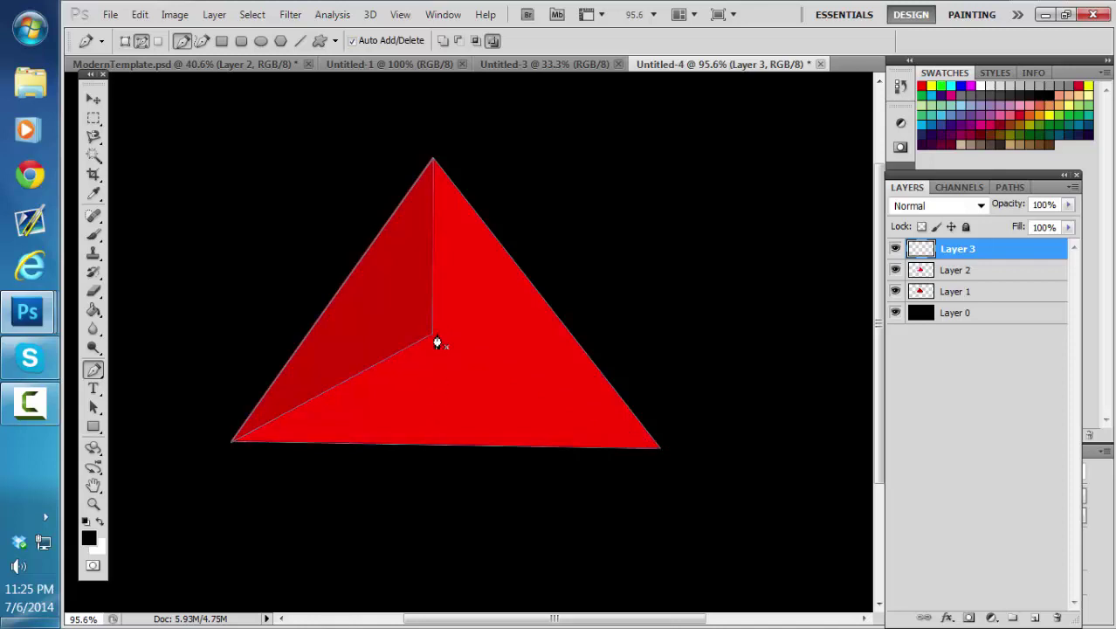
{"action": "left_click", "coordinate": [432, 335]}
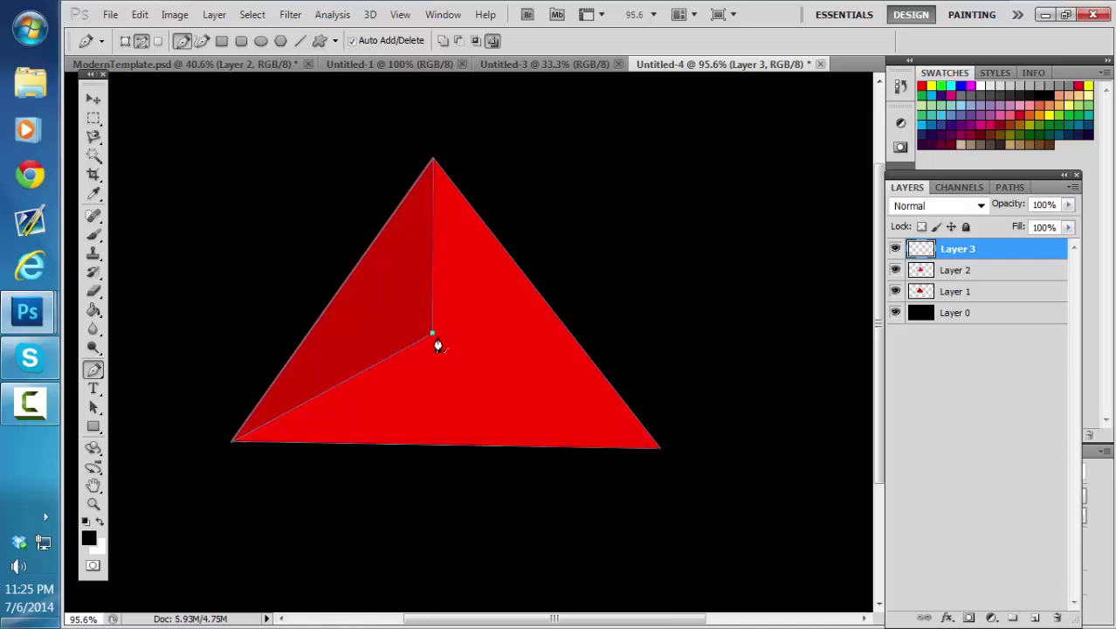
{"action": "left_click", "coordinate": [661, 449]}
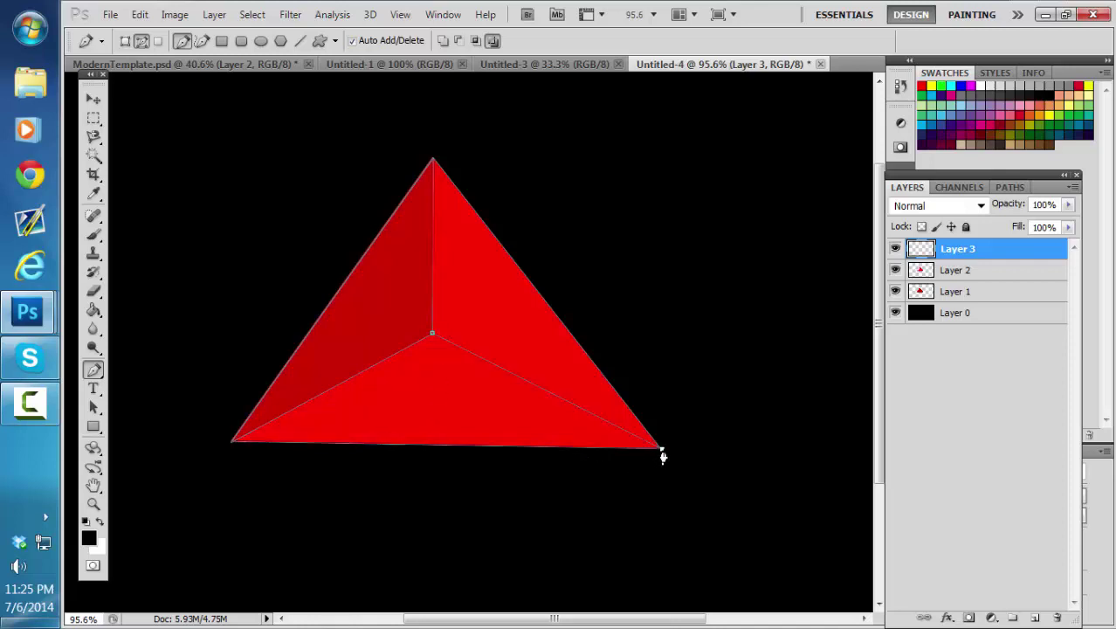
{"action": "left_click", "coordinate": [232, 446]}
{"action": "left_click", "coordinate": [231, 445]}
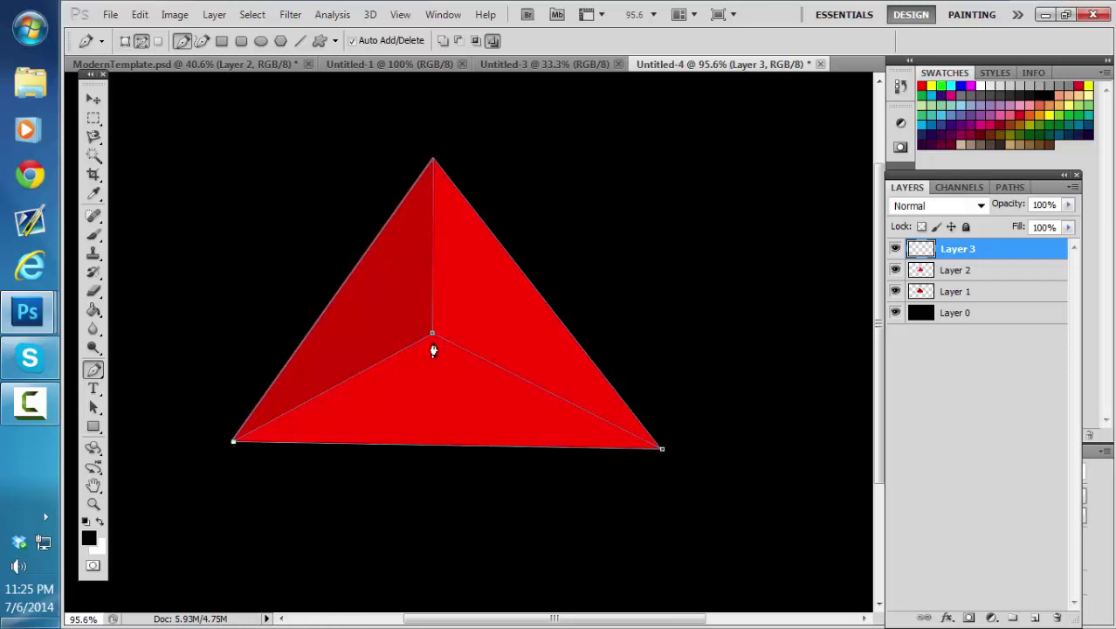
Fill the right face path with a deeper red, R lowered to 187.
{"action": "right_click", "coordinate": [422, 379]}
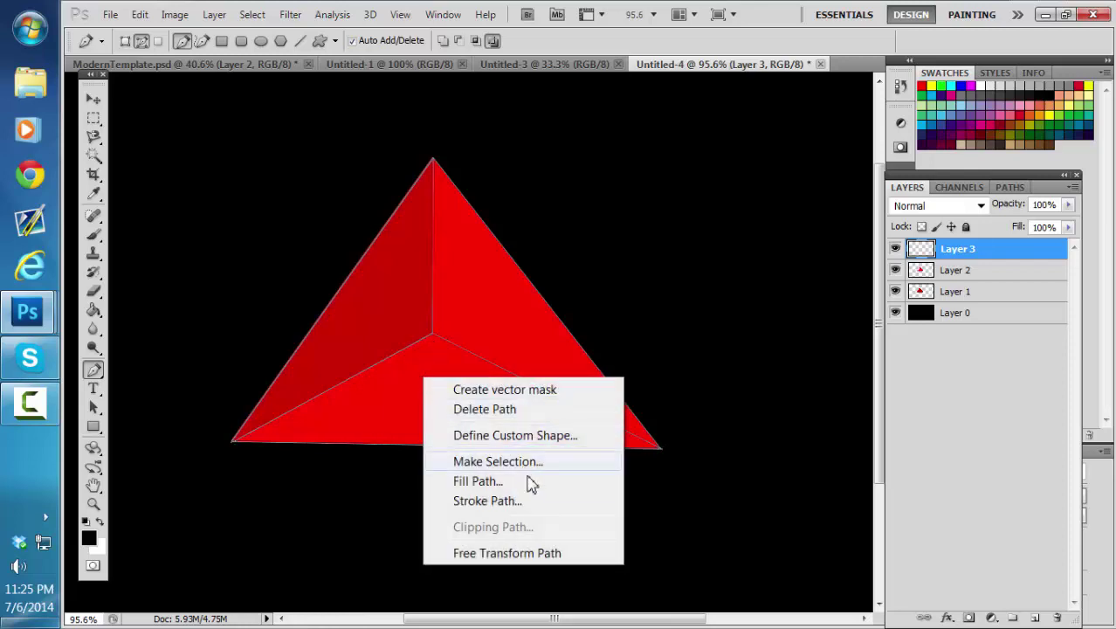
{"action": "left_click", "coordinate": [530, 480]}
{"action": "left_click", "coordinate": [602, 163]}
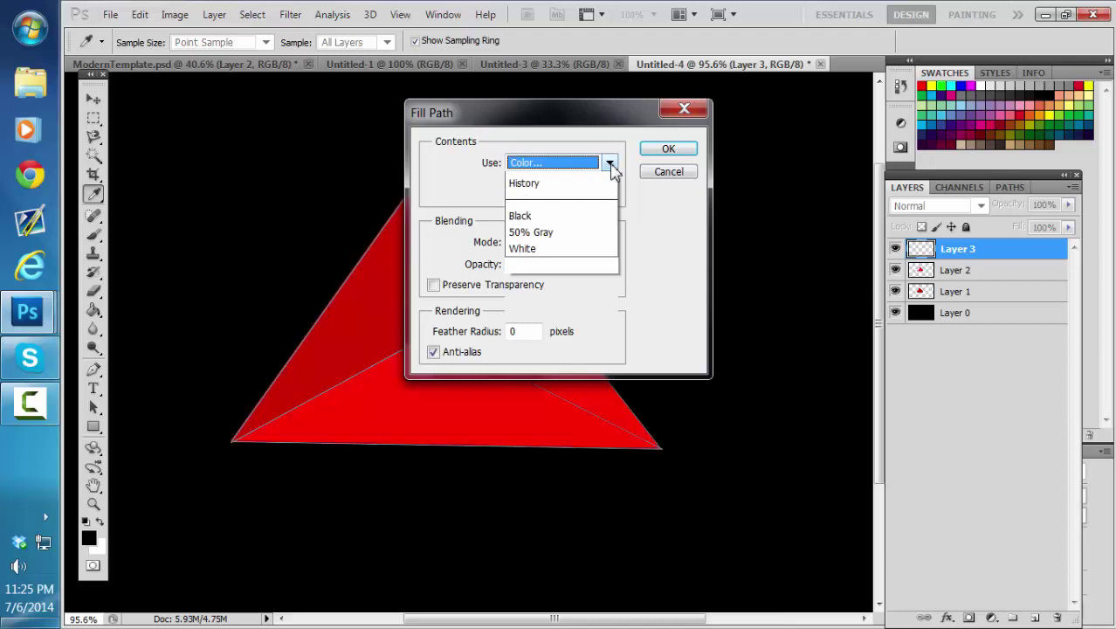
{"action": "left_click", "coordinate": [592, 218]}
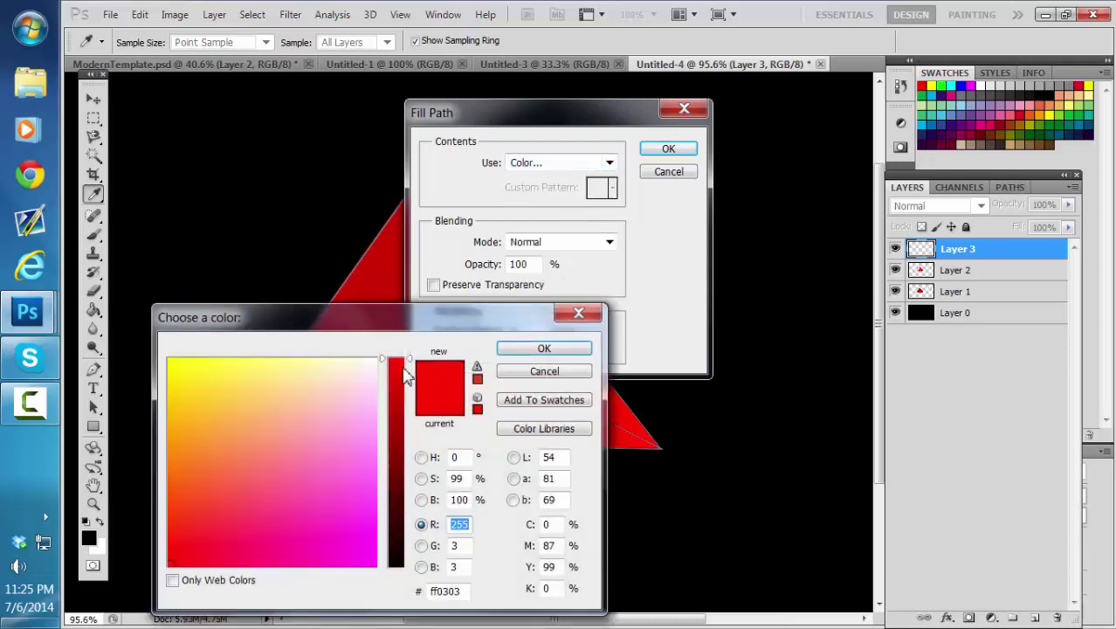
{"action": "left_click_drag", "start_coordinate": [411, 362], "coordinate": [407, 414]}
{"action": "left_click", "coordinate": [523, 351]}
{"action": "left_click", "coordinate": [661, 147]}
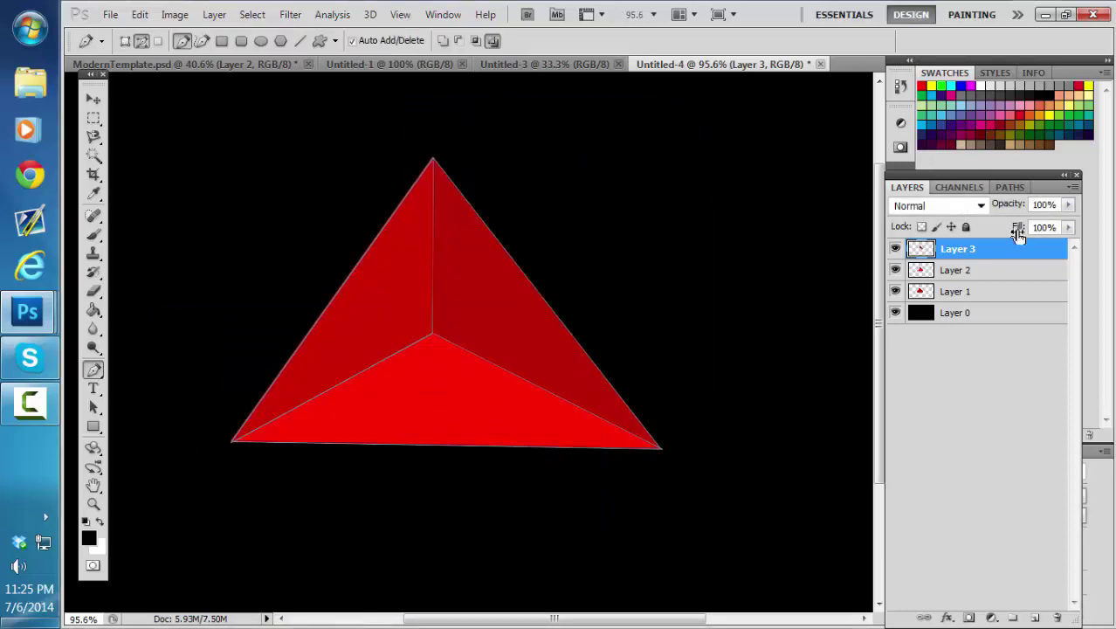
{"action": "left_click", "coordinate": [993, 293]}
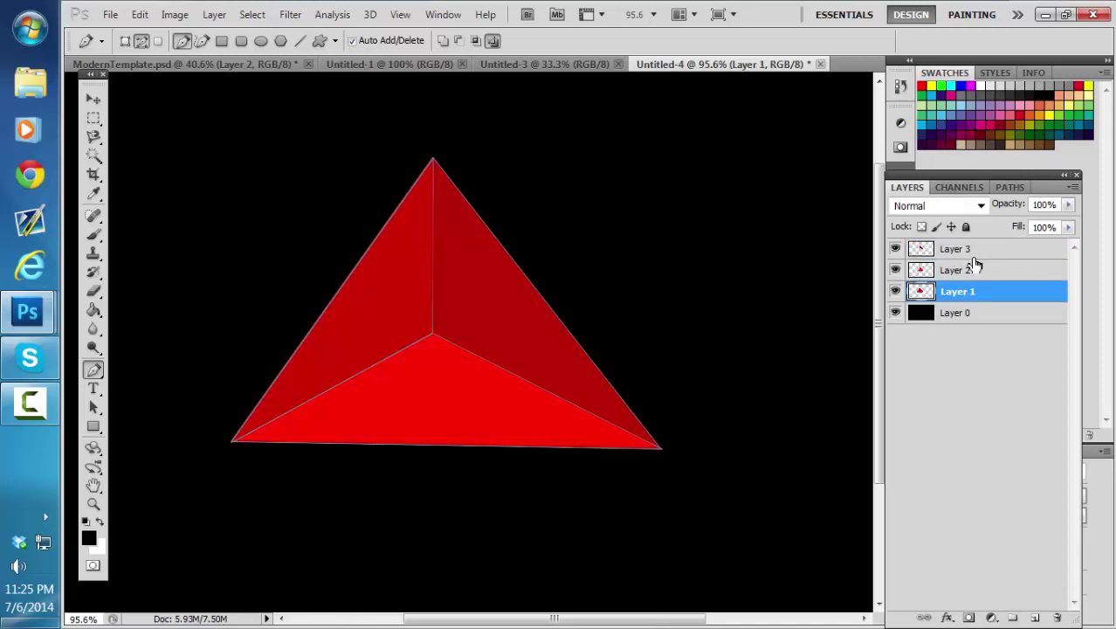
Merge Layers 1–3 into one layer and rename it 'Triangle'.
{"action": "left_click", "coordinate": [984, 249], "text": "shift"}
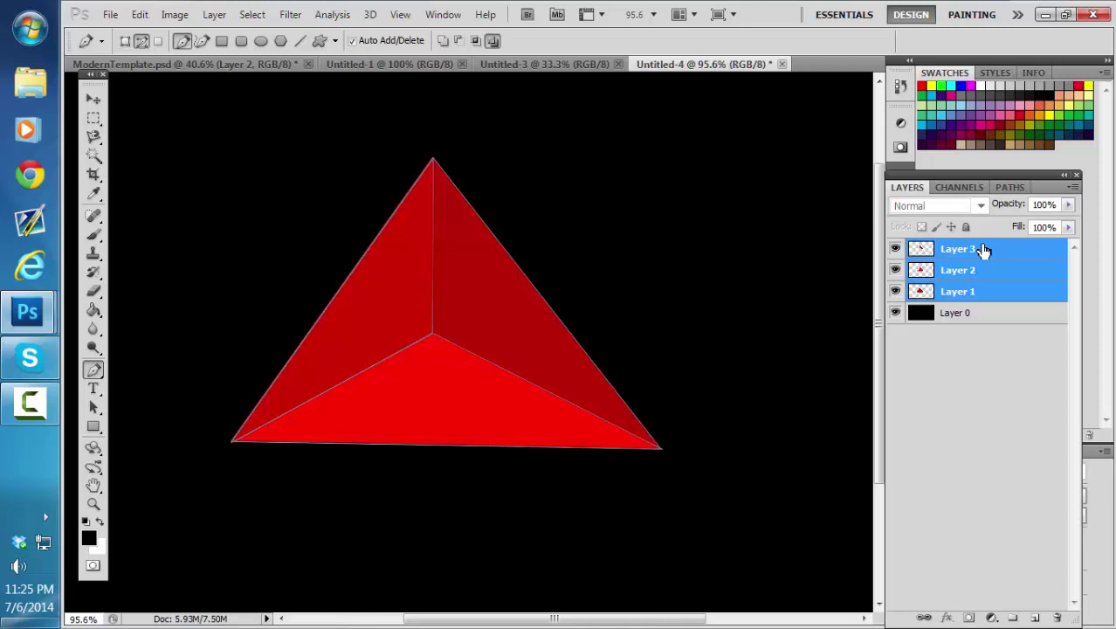
{"action": "right_click", "coordinate": [984, 250]}
{"action": "left_click", "coordinate": [785, 580]}
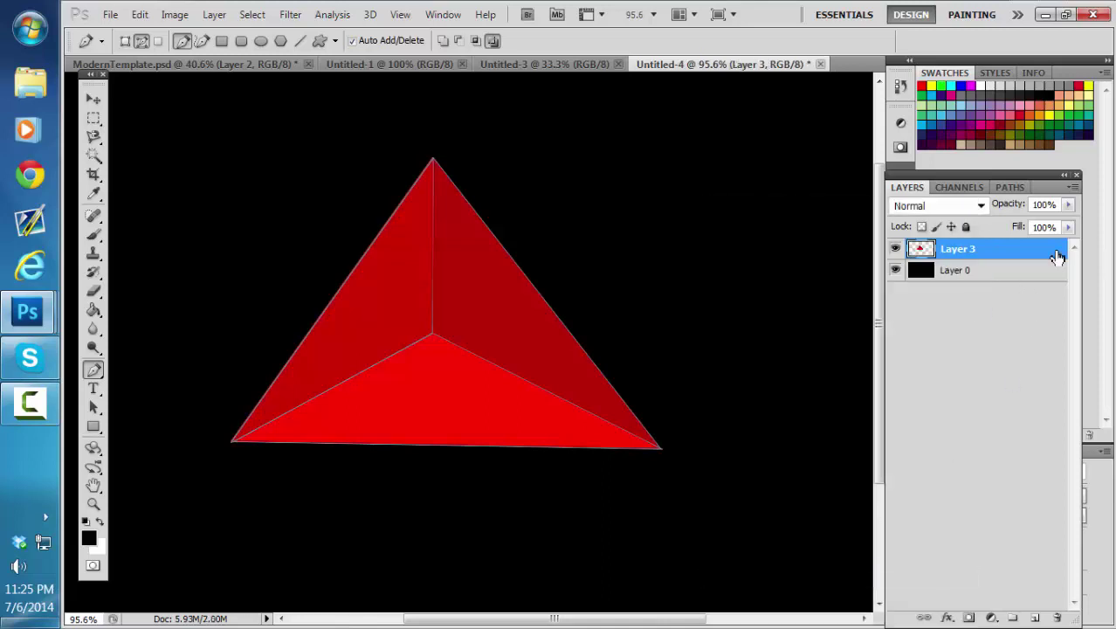
{"action": "double_click", "coordinate": [960, 250]}
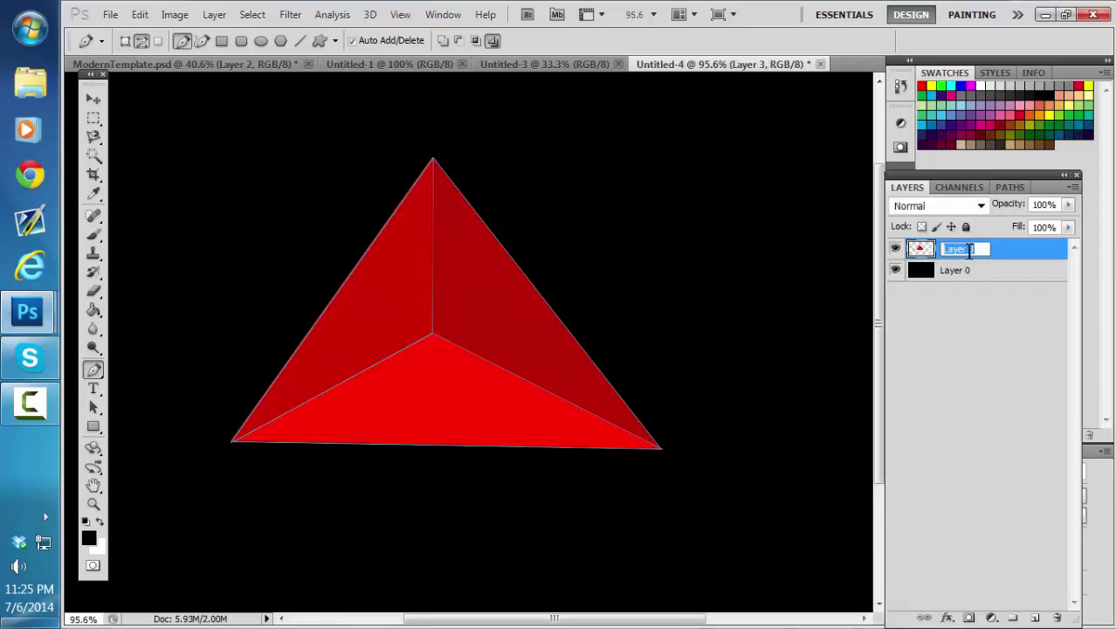
{"action": "type", "text": "Triangle"}
{"action": "key", "text": "Return"}
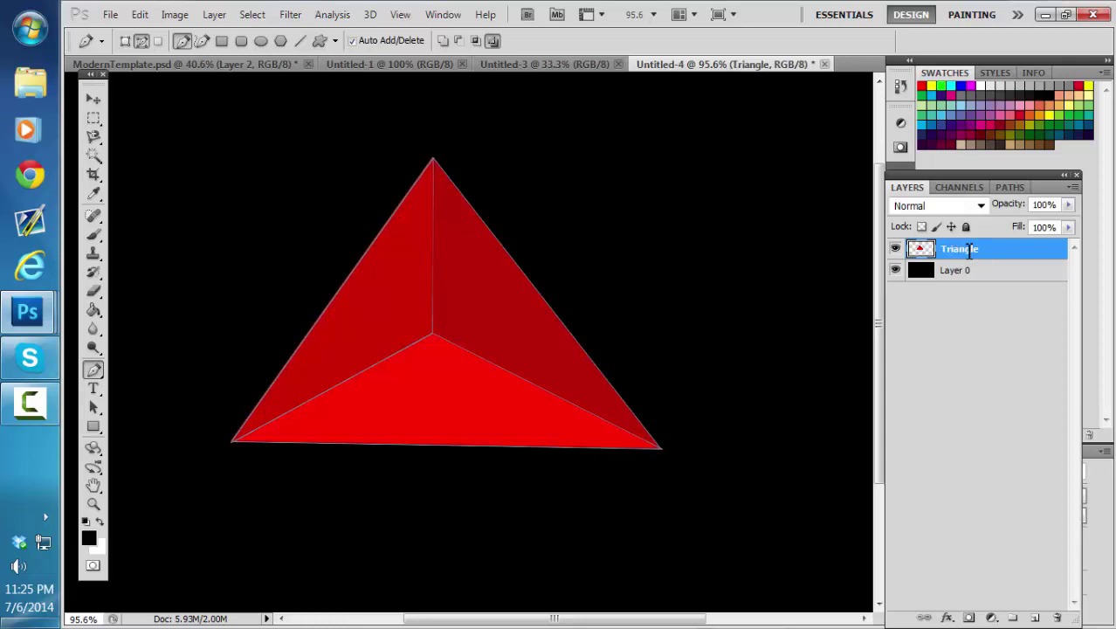
Zoom out and duplicate the Triangle layer four times with Ctrl+J.
{"action": "left_click", "coordinate": [94, 504]}
{"action": "left_click_drag", "start_coordinate": [311, 309], "coordinate": [275, 336]}
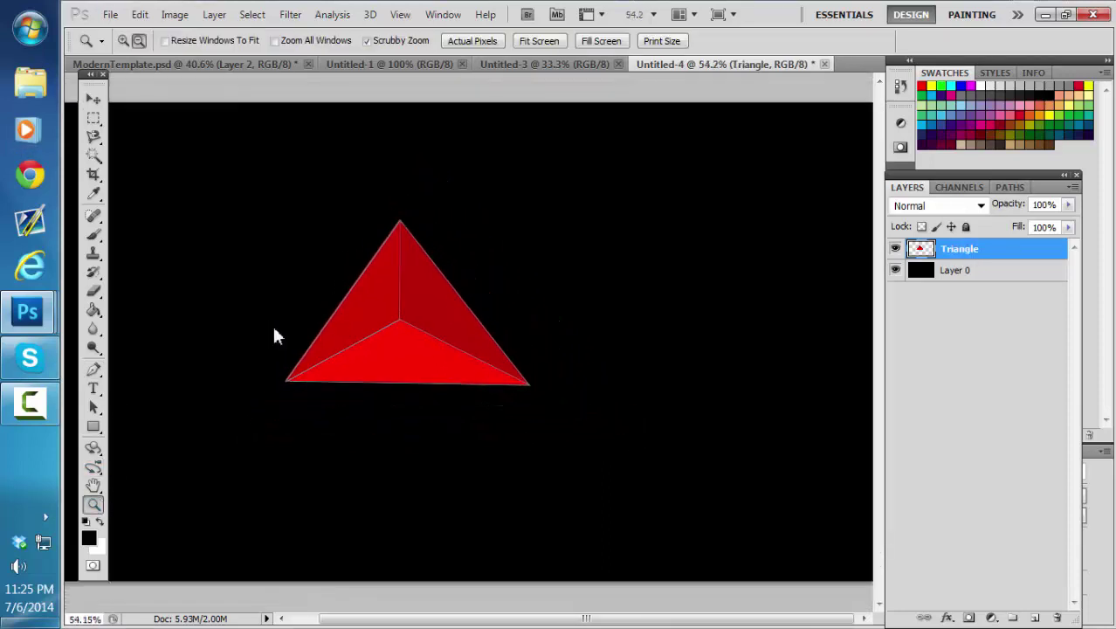
{"action": "key", "text": "ctrl+j"}
{"action": "key", "text": "ctrl+j"}
{"action": "key", "text": "ctrl+j"}
{"action": "key", "text": "ctrl+j"}
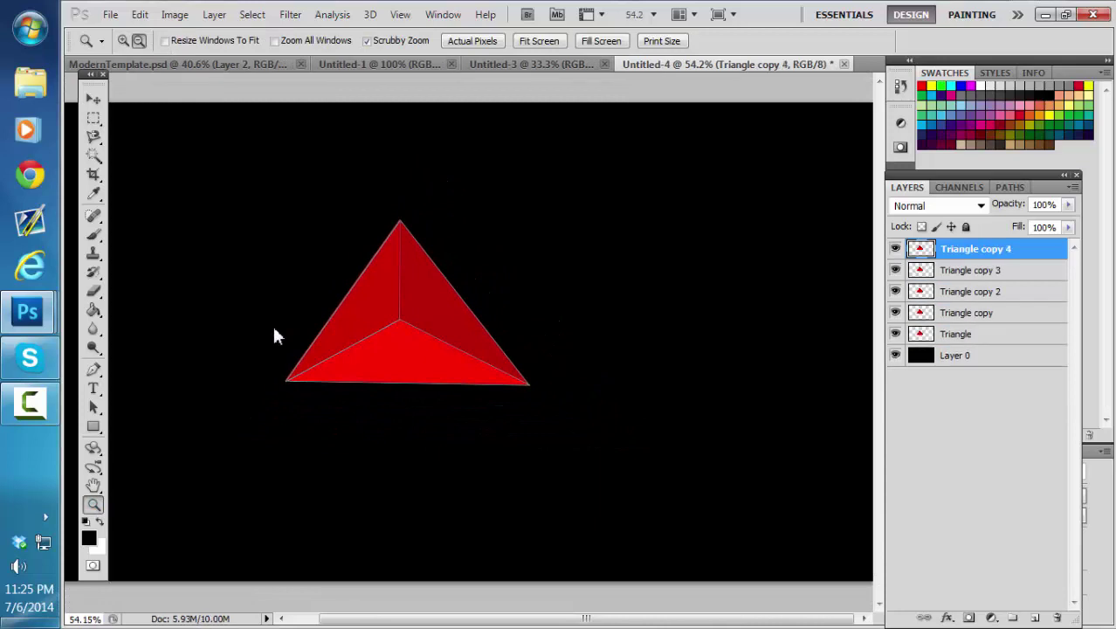
Shrink, rotate and place Triangle copy against the big triangle's edge.
{"action": "left_click", "coordinate": [94, 99]}
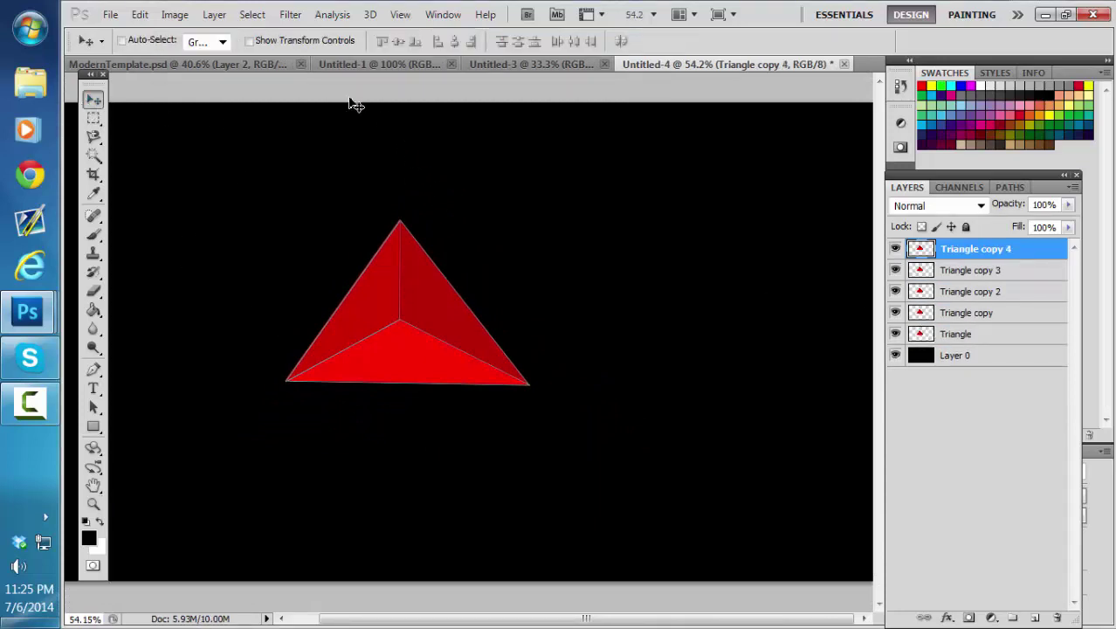
{"action": "left_click", "coordinate": [249, 41]}
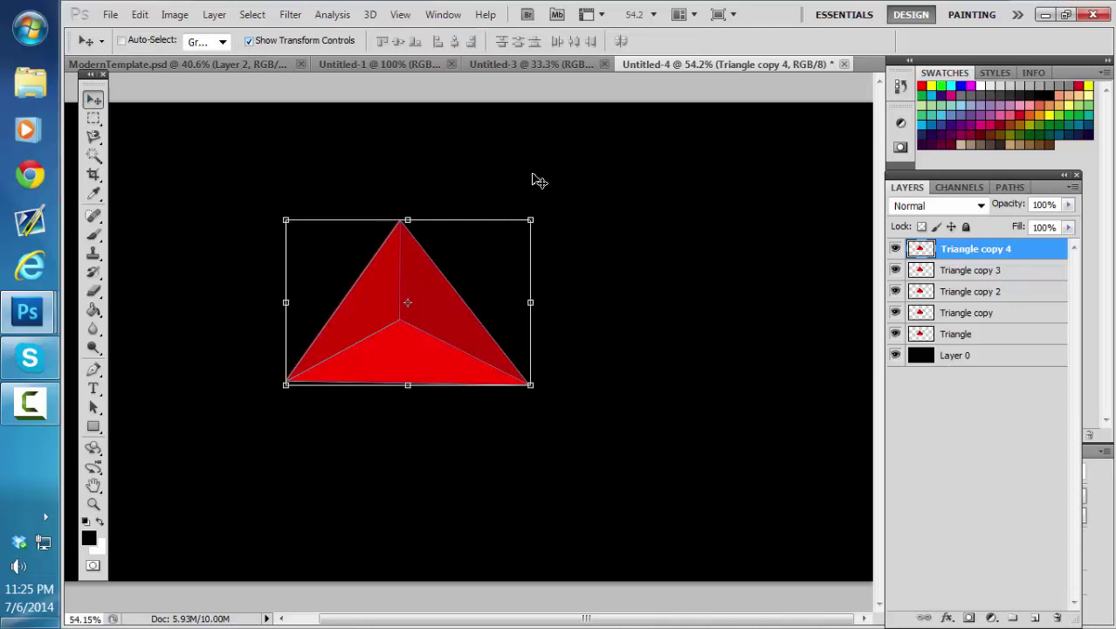
{"action": "left_click", "coordinate": [979, 314]}
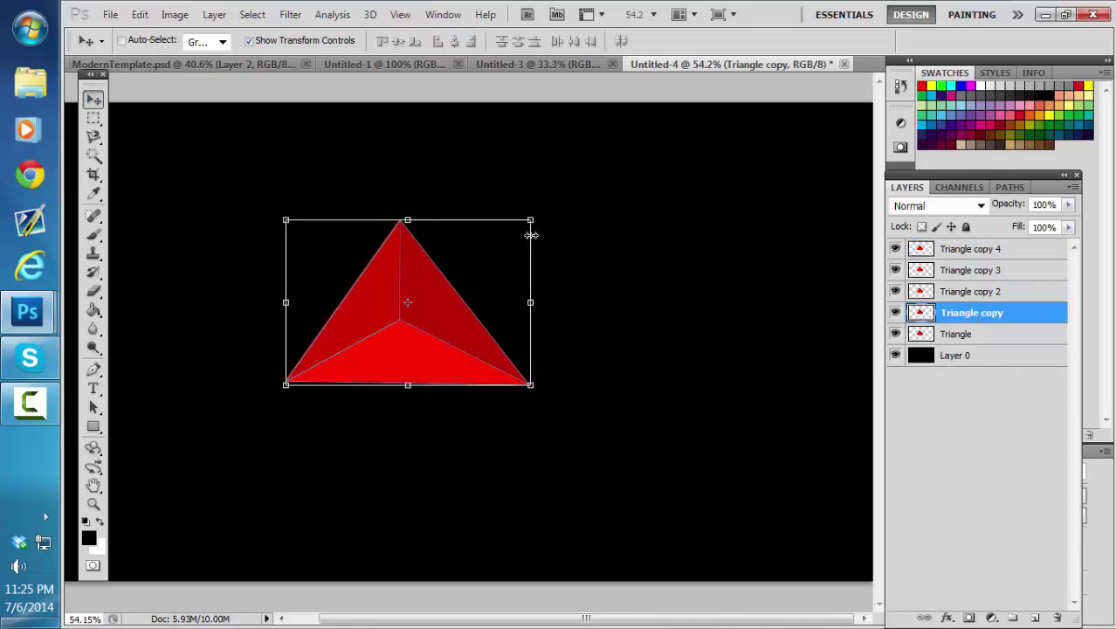
{"action": "left_click_drag", "start_coordinate": [535, 216], "coordinate": [454, 270]}
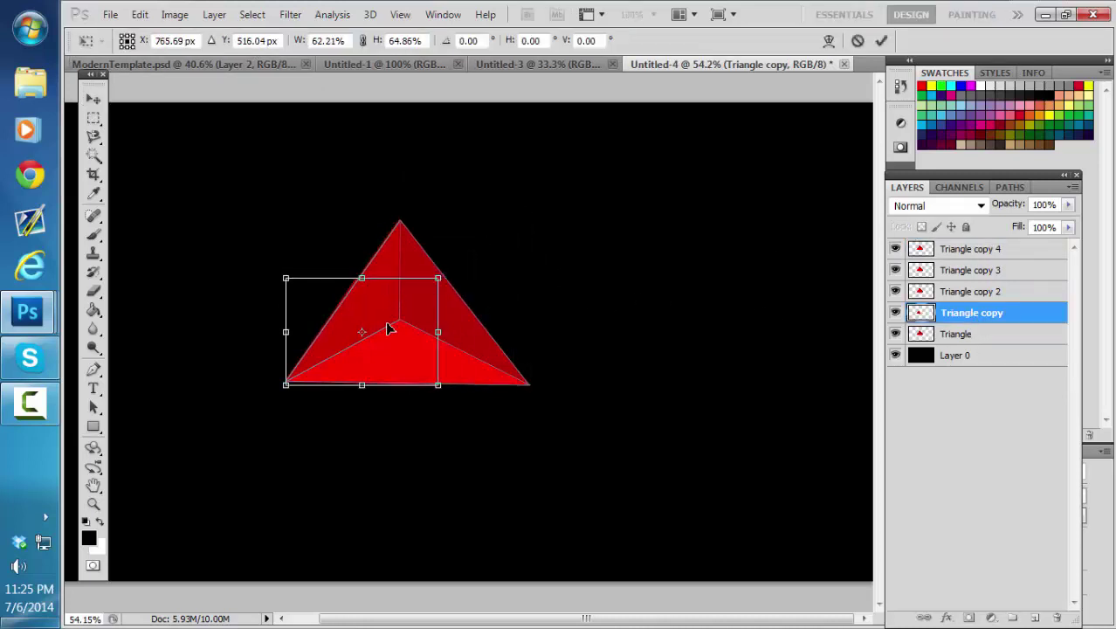
{"action": "left_click_drag", "start_coordinate": [391, 327], "coordinate": [505, 269]}
{"action": "left_click_drag", "start_coordinate": [593, 245], "coordinate": [597, 321]}
{"action": "left_click_drag", "start_coordinate": [504, 297], "coordinate": [532, 254]}
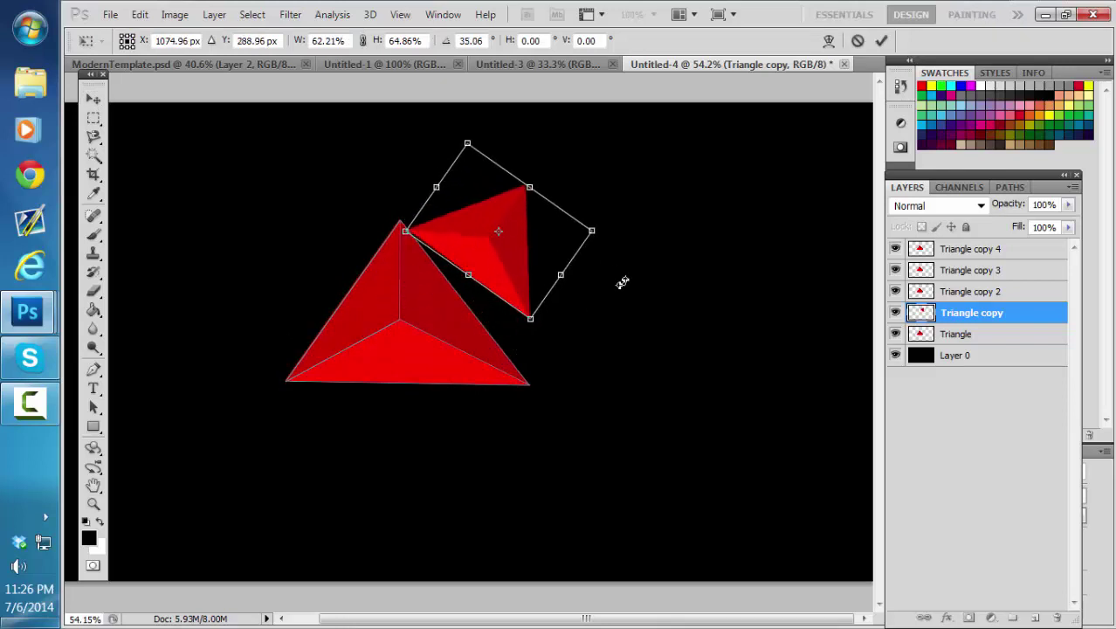
{"action": "left_click_drag", "start_coordinate": [618, 279], "coordinate": [593, 316]}
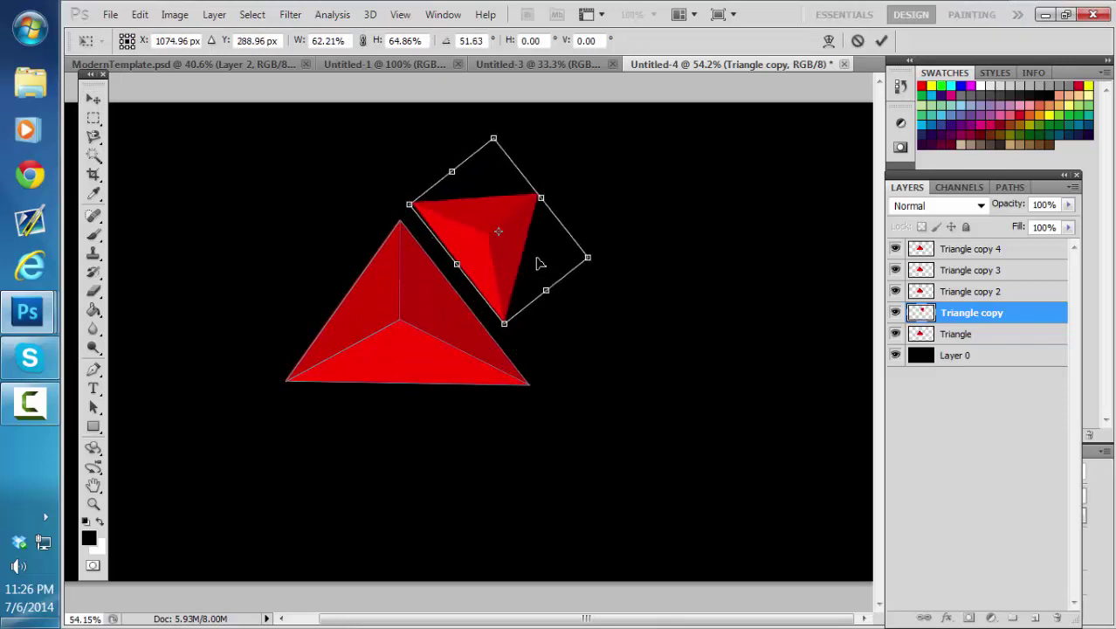
{"action": "left_click_drag", "start_coordinate": [540, 262], "coordinate": [531, 270]}
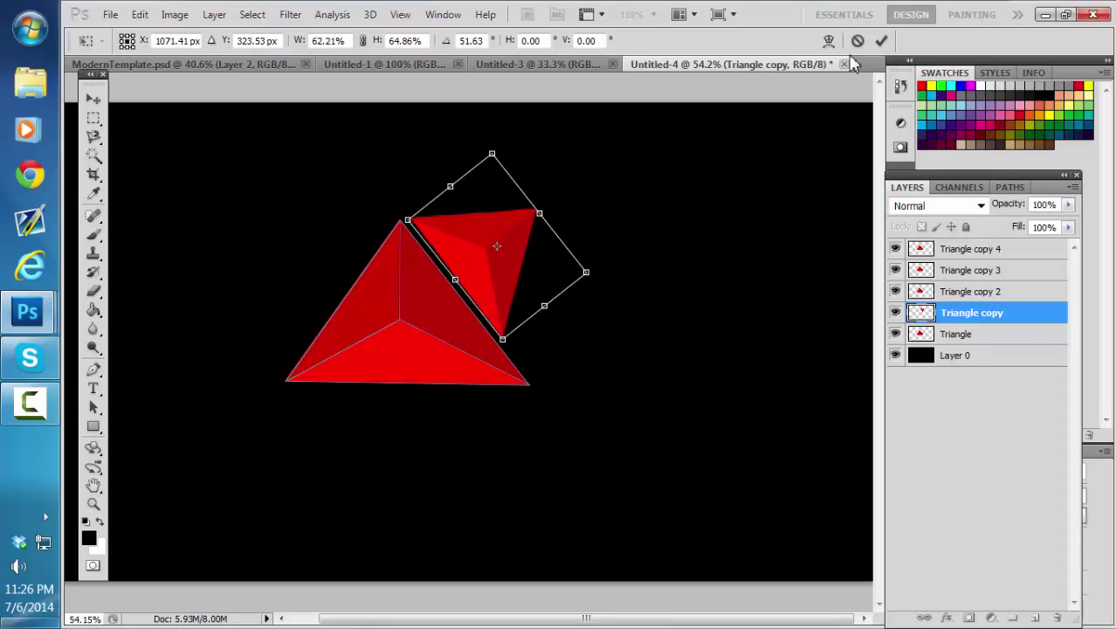
{"action": "left_click", "coordinate": [882, 40]}
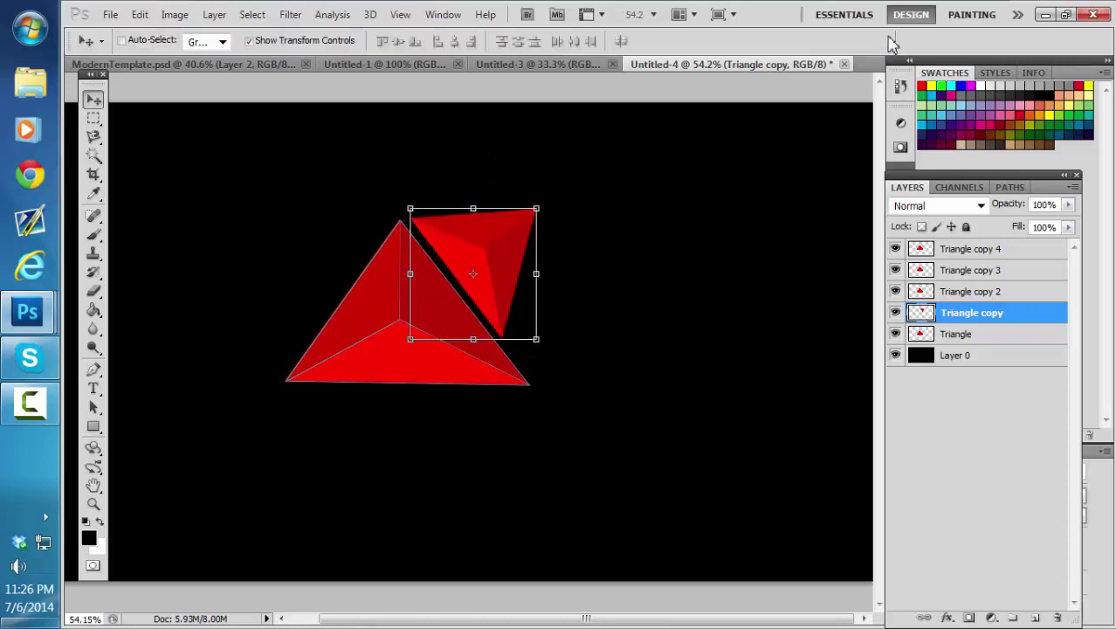
Shrink Triangle copy 2 and place it above the big triangle.
{"action": "left_click", "coordinate": [998, 295]}
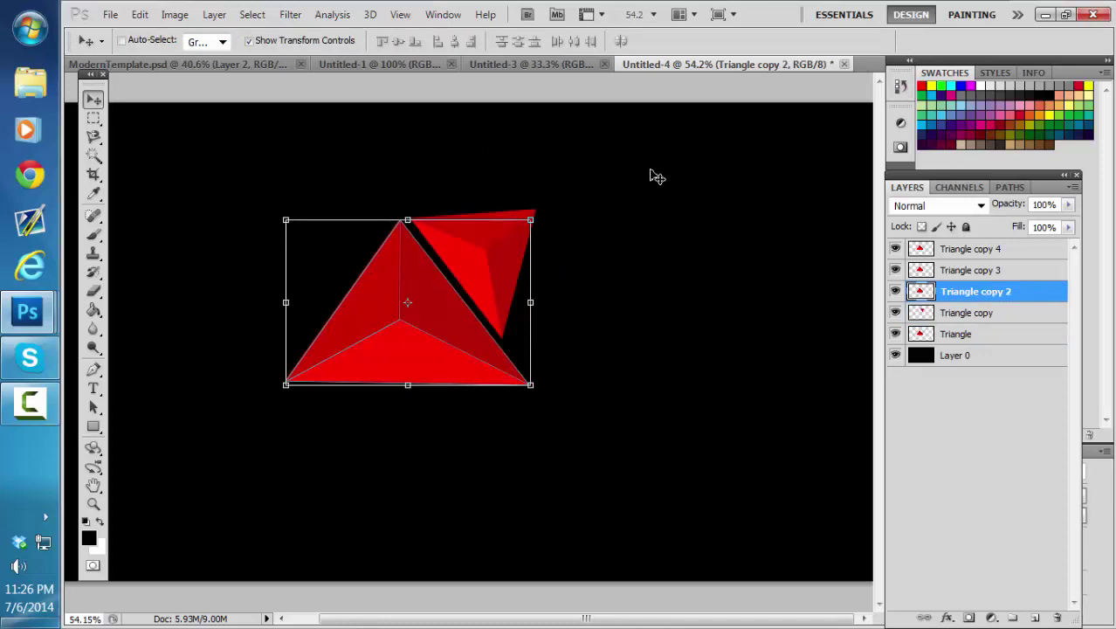
{"action": "left_click_drag", "start_coordinate": [530, 219], "coordinate": [384, 314]}
{"action": "left_click_drag", "start_coordinate": [368, 356], "coordinate": [400, 194]}
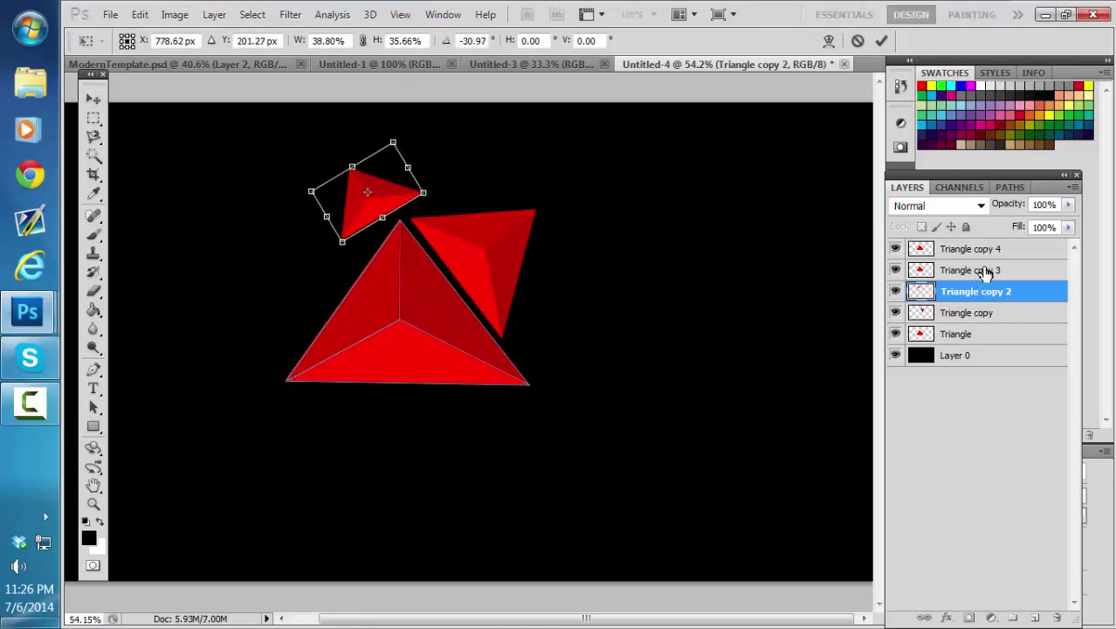
{"action": "left_click", "coordinate": [880, 40]}
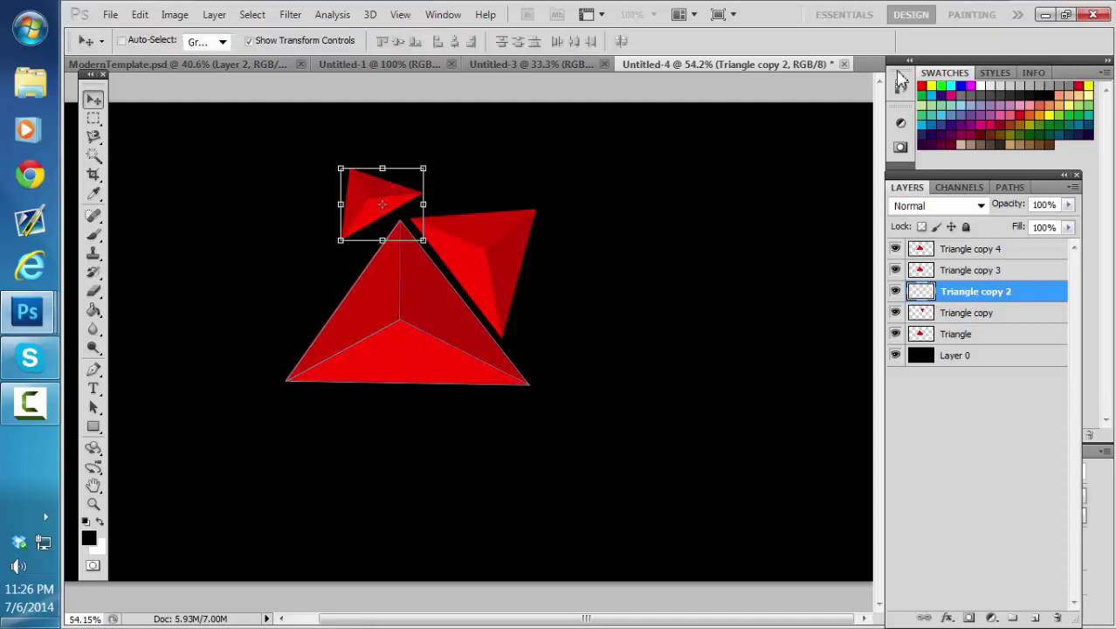
Shrink Triangle copy 3 to a tiny triangle below the bottom-left corner.
{"action": "left_click", "coordinate": [971, 272]}
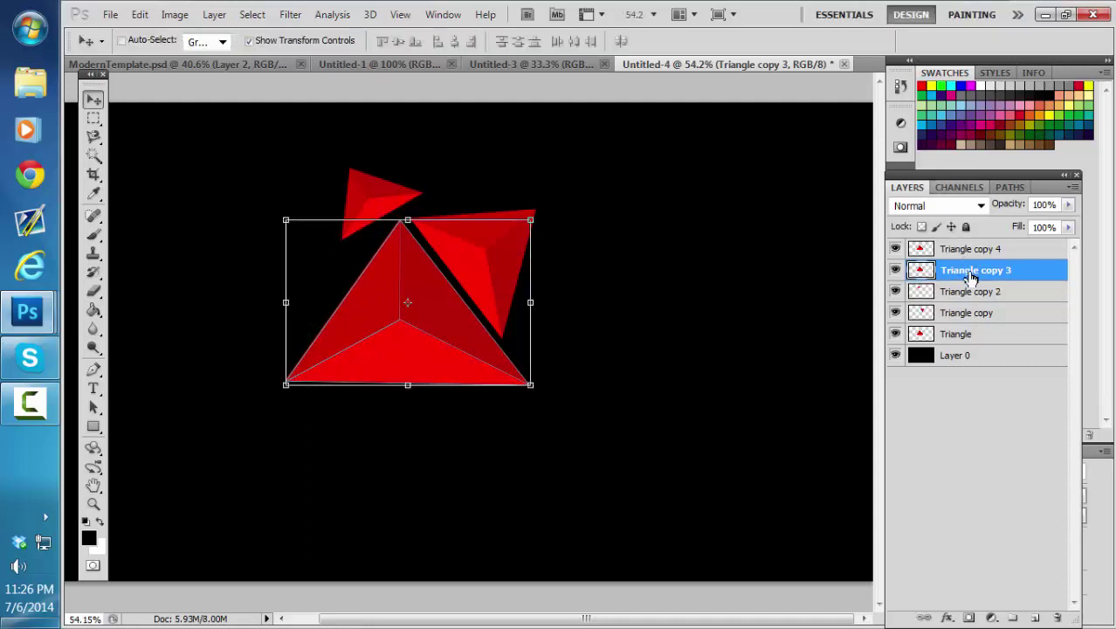
{"action": "left_click_drag", "start_coordinate": [531, 221], "coordinate": [309, 303]}
{"action": "left_click_drag", "start_coordinate": [315, 363], "coordinate": [360, 363]}
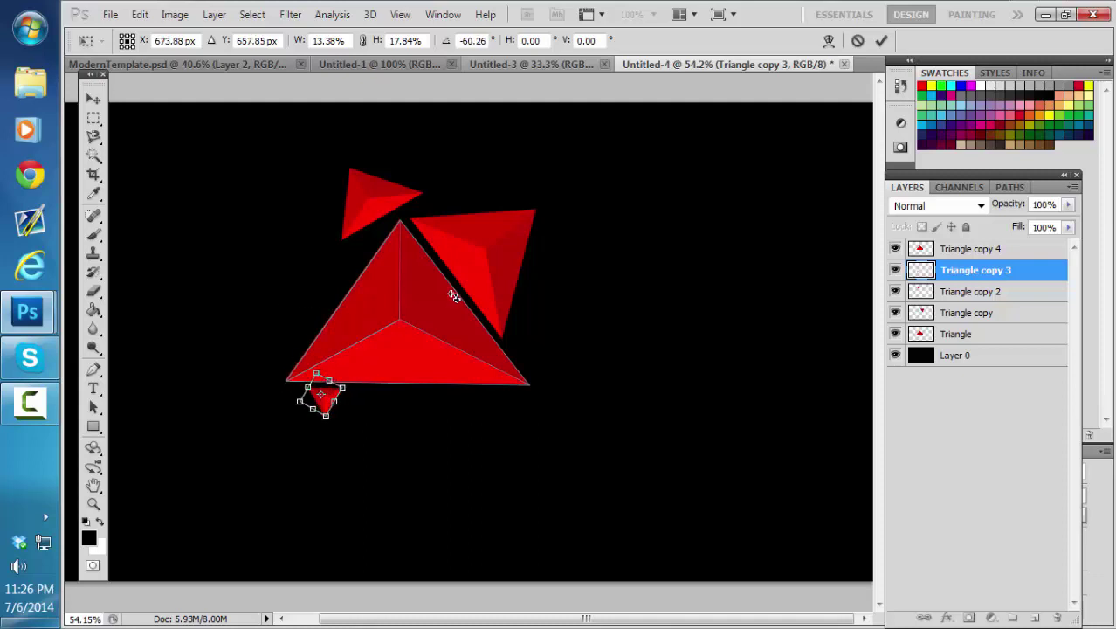
{"action": "left_click", "coordinate": [881, 40]}
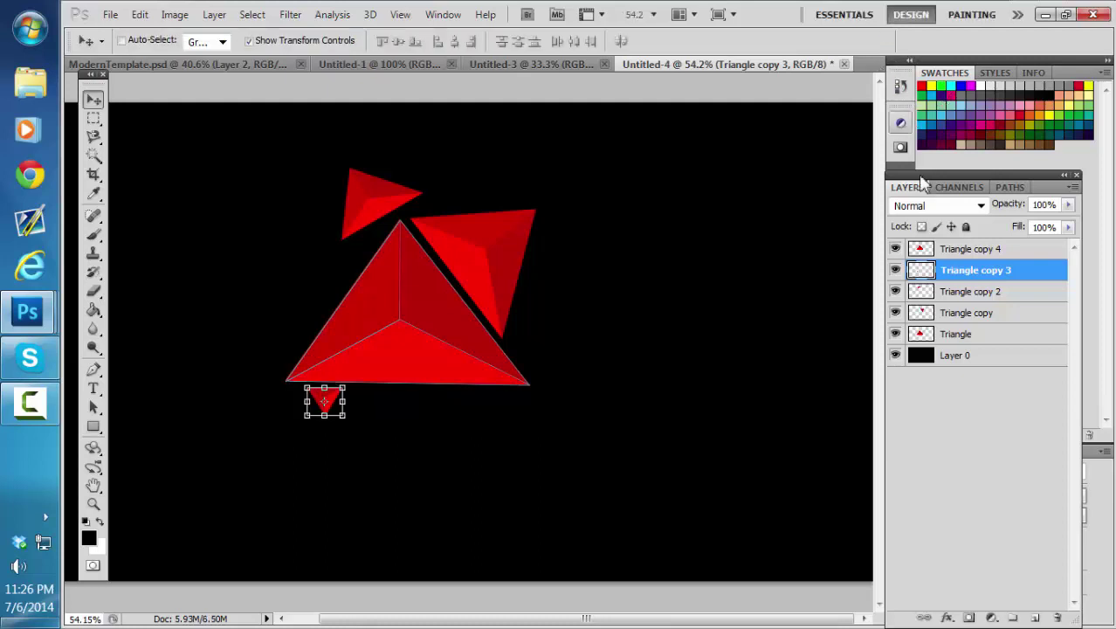
Shrink Triangle copy 4, turn it nearly upside down, and set it on the big triangle's left side.
{"action": "left_click", "coordinate": [994, 250]}
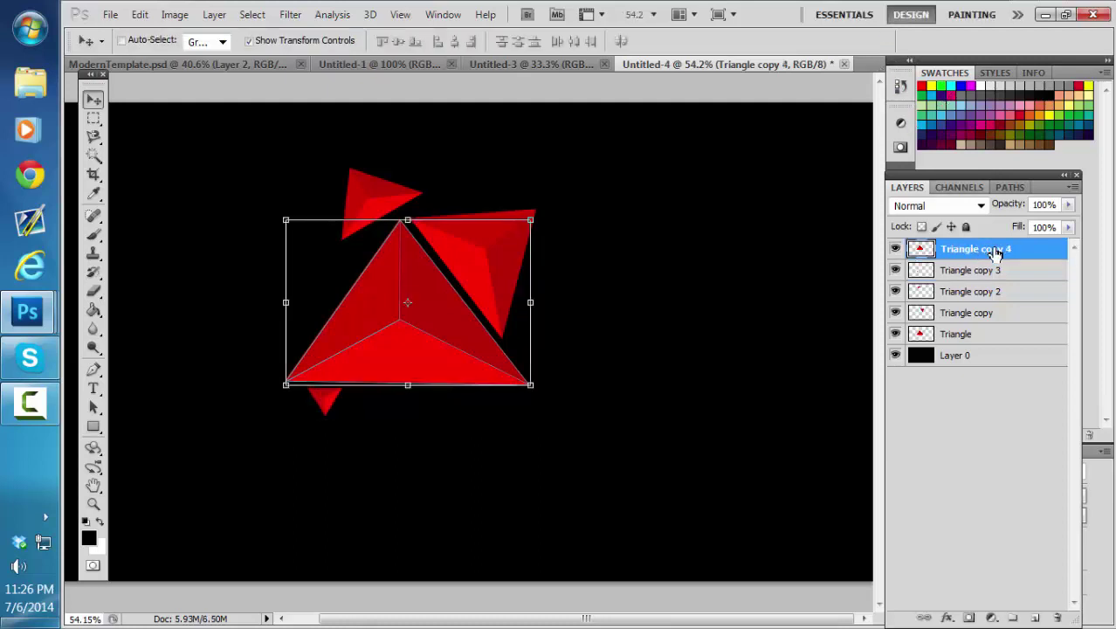
{"action": "left_click_drag", "start_coordinate": [593, 284], "coordinate": [665, 430]}
{"action": "left_click_drag", "start_coordinate": [628, 354], "coordinate": [531, 439]}
{"action": "left_click_drag", "start_coordinate": [621, 455], "coordinate": [371, 529]}
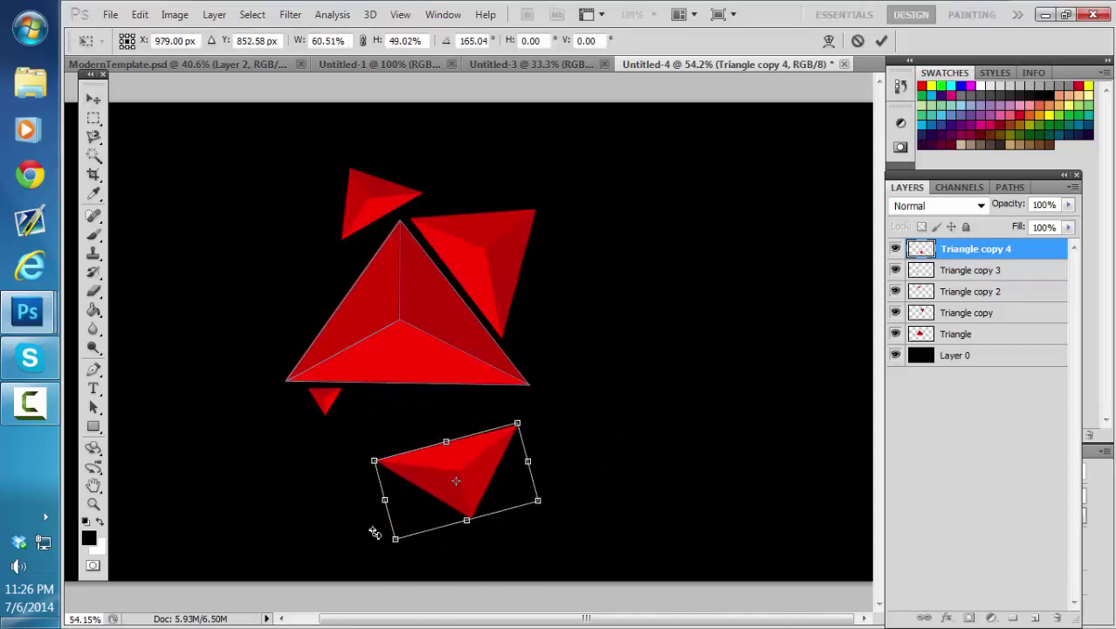
{"action": "left_click_drag", "start_coordinate": [490, 484], "coordinate": [369, 309]}
{"action": "left_click_drag", "start_coordinate": [302, 309], "coordinate": [320, 316]}
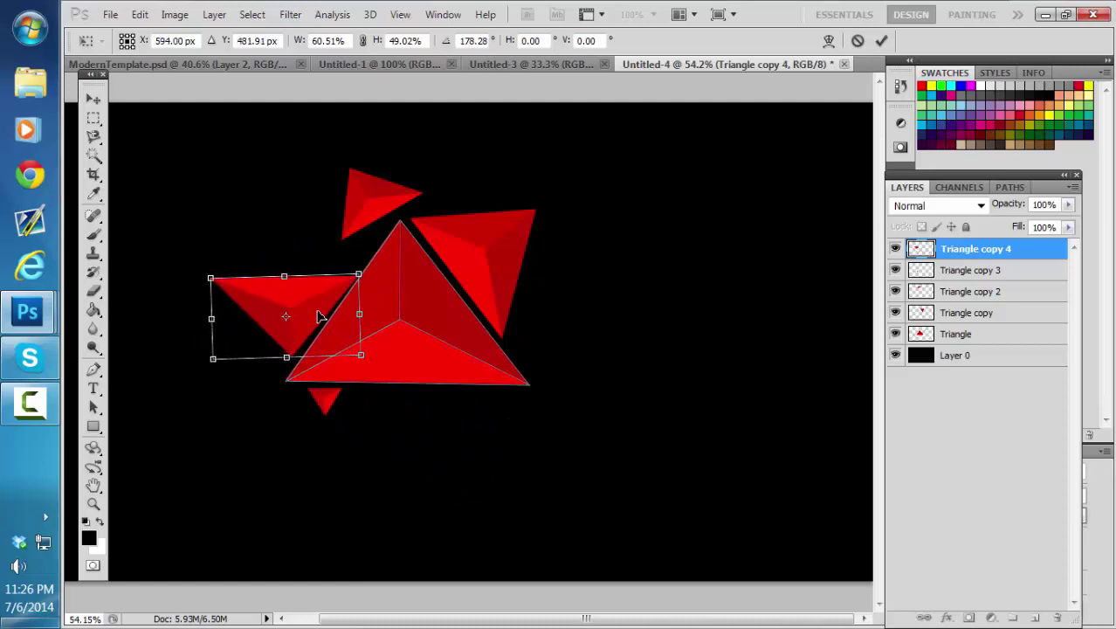
{"action": "mouse_move", "coordinate": [260, 255]}
{"action": "left_mouse_down"}
{"action": "mouse_move", "coordinate": [249, 252]}
{"action": "mouse_move", "coordinate": [259, 252]}
{"action": "left_mouse_up"}
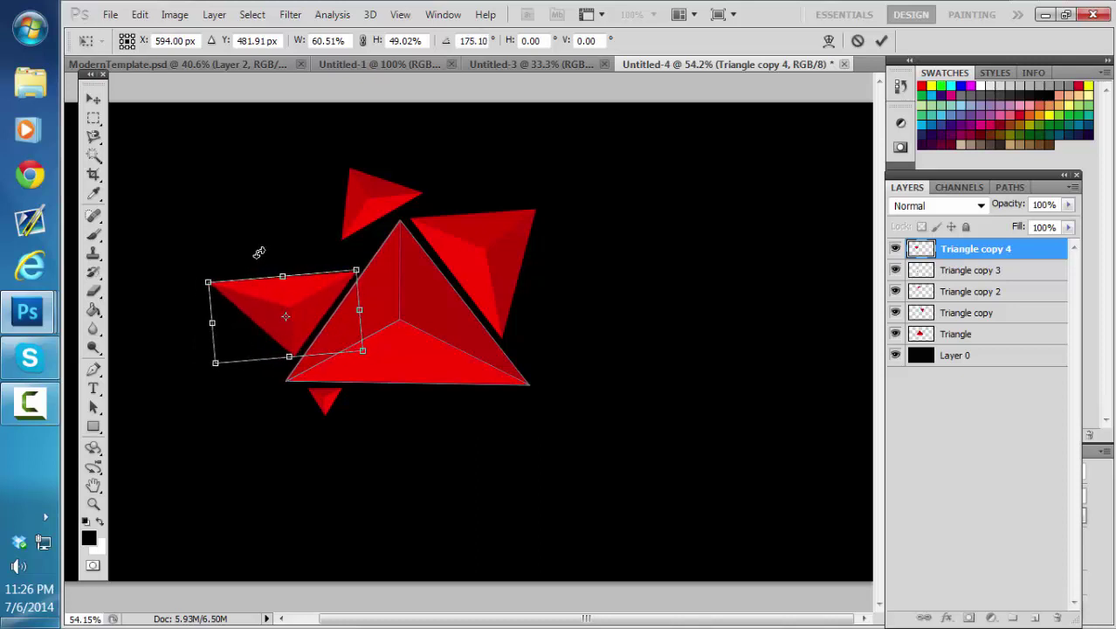
{"action": "left_click", "coordinate": [881, 40]}
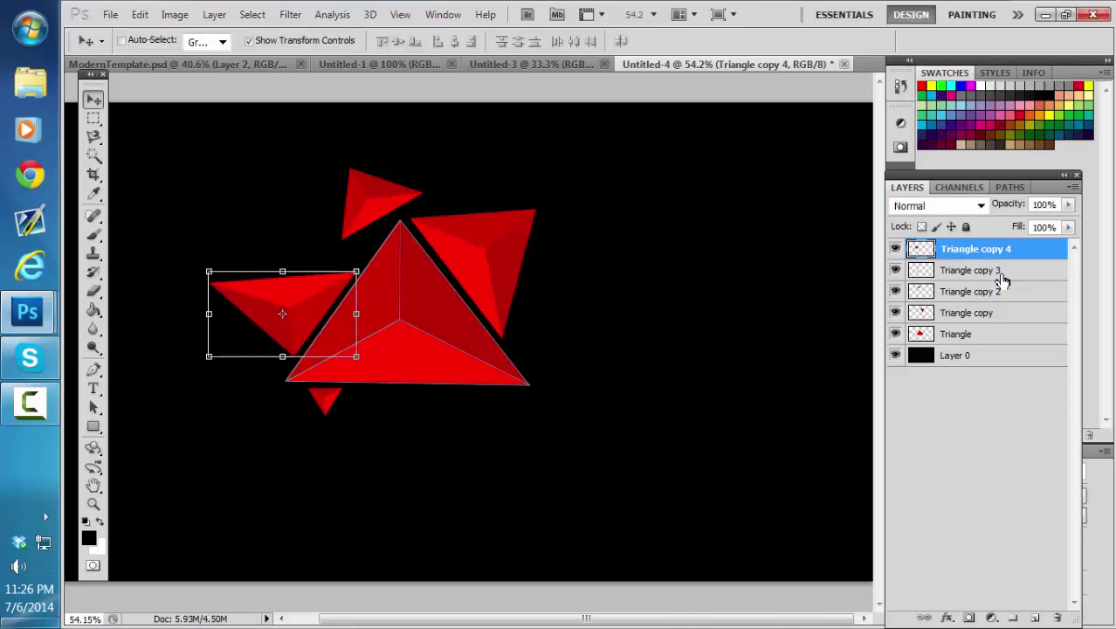
{"action": "left_click", "coordinate": [976, 316]}
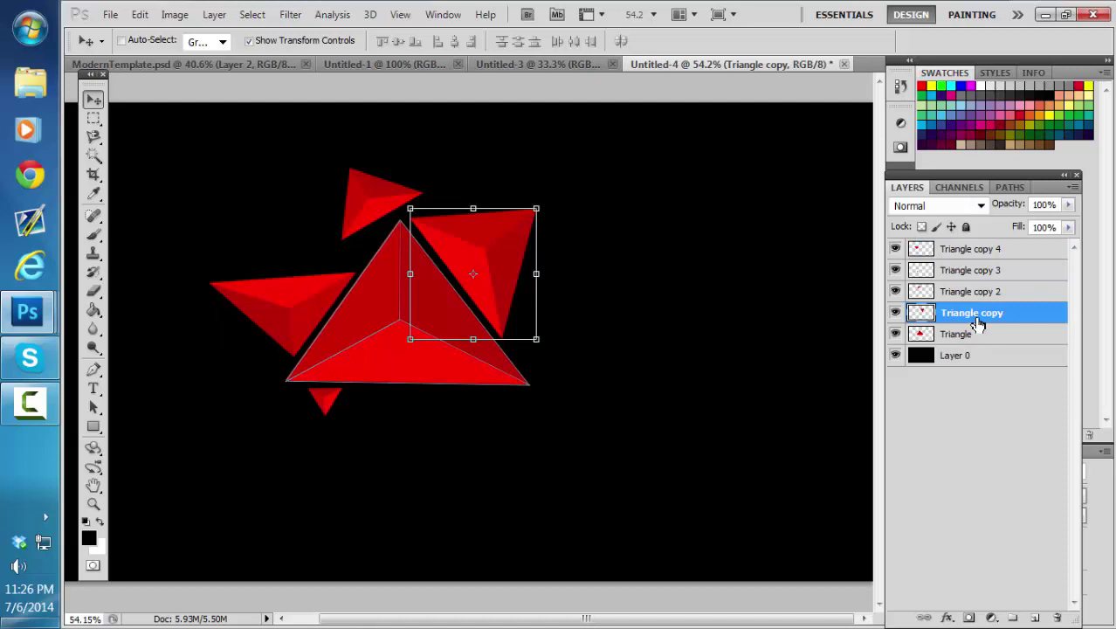
Duplicate the triangle layer, then rotate, shrink and place the copy below the pyramid.
{"action": "key", "text": "ctrl+j"}
{"action": "key", "text": "ctrl+j"}
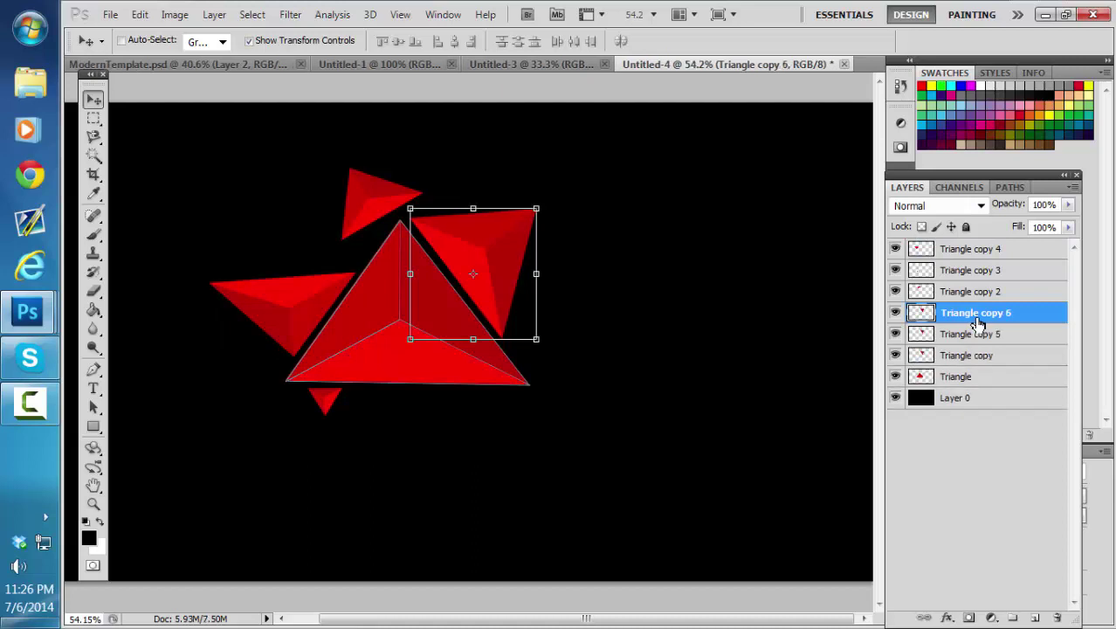
{"action": "left_click_drag", "start_coordinate": [551, 243], "coordinate": [533, 330]}
{"action": "left_click_drag", "start_coordinate": [507, 184], "coordinate": [468, 456]}
{"action": "left_click_drag", "start_coordinate": [385, 464], "coordinate": [337, 450]}
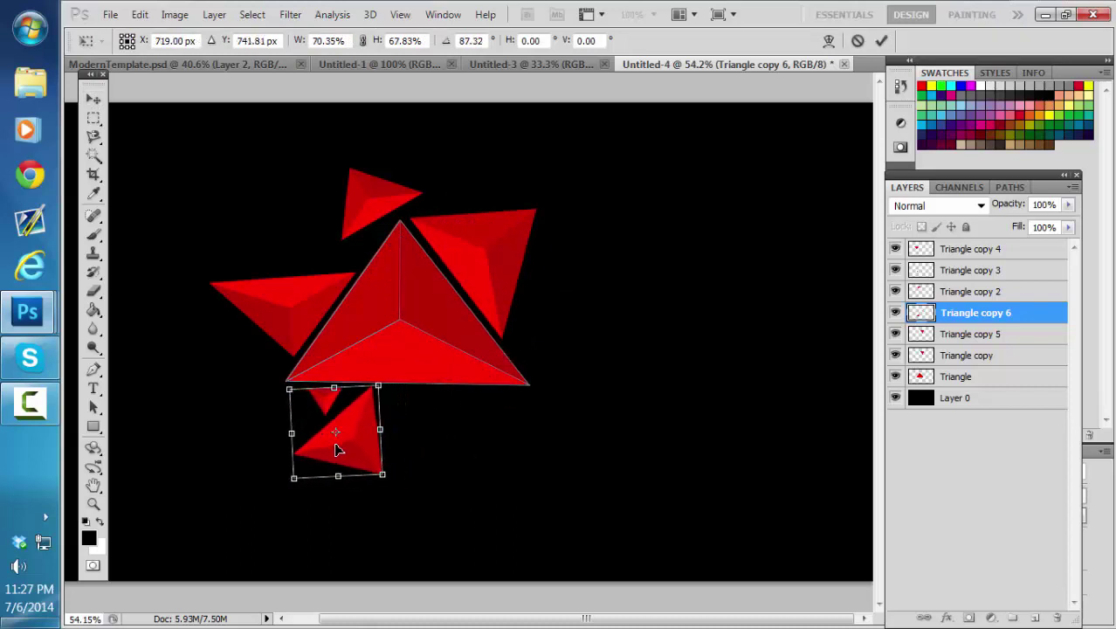
{"action": "left_click", "coordinate": [881, 40]}
Shrink Triangle copy 5 to a tiny triangle and move it below the pyramid.
{"action": "left_click", "coordinate": [974, 339]}
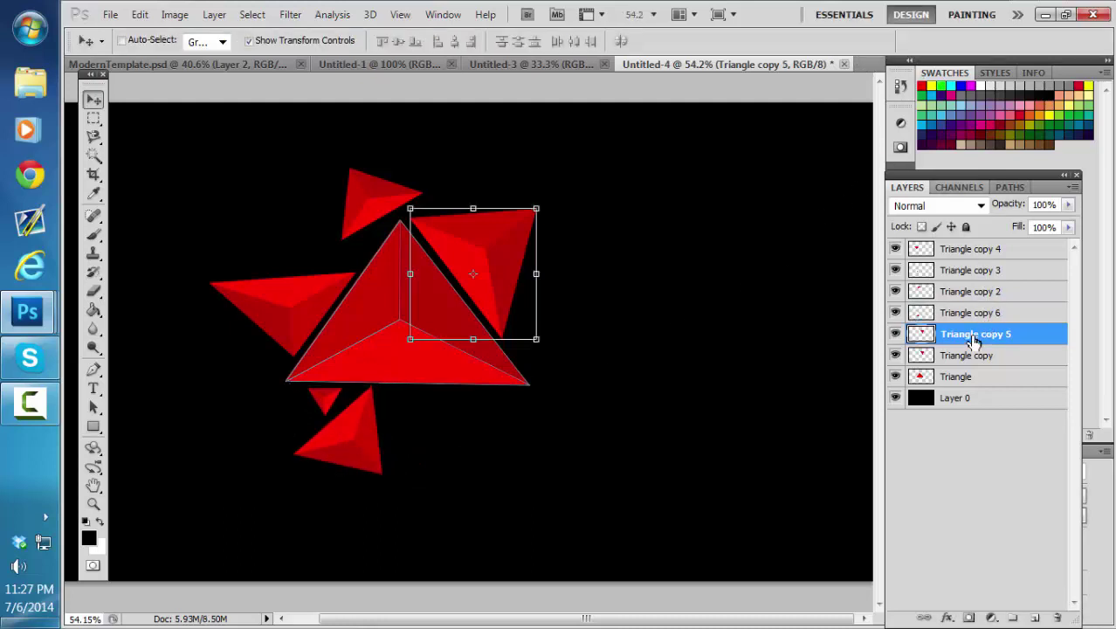
{"action": "scroll", "coordinate": [501, 218], "scroll_direction": "left", "scroll_amount": 1}
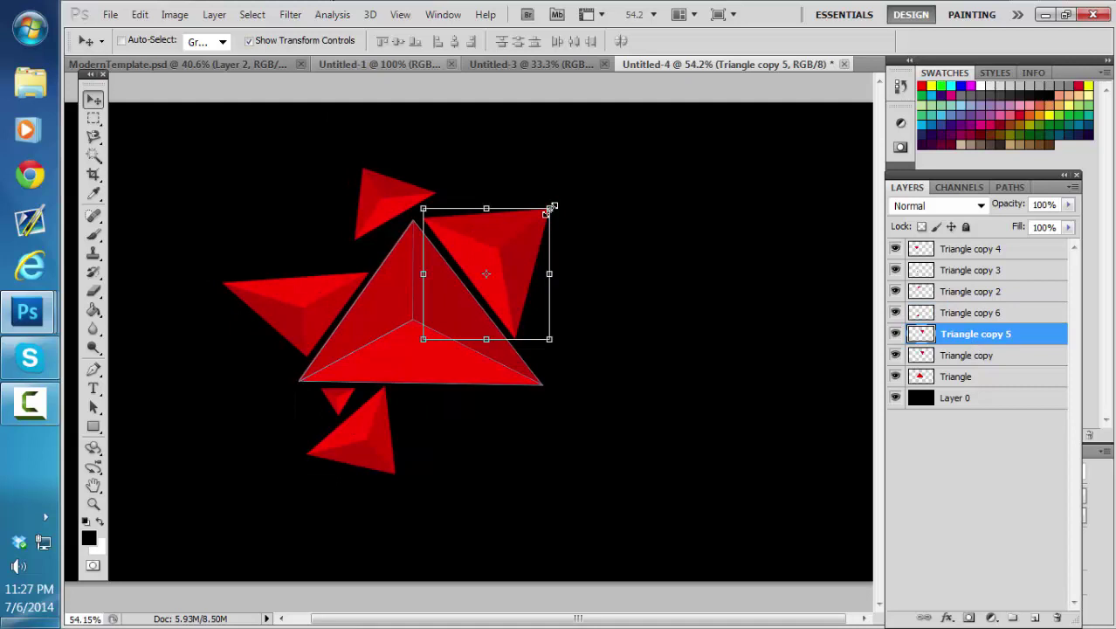
{"action": "left_click_drag", "start_coordinate": [550, 207], "coordinate": [447, 321]}
{"action": "left_click", "coordinate": [881, 40]}
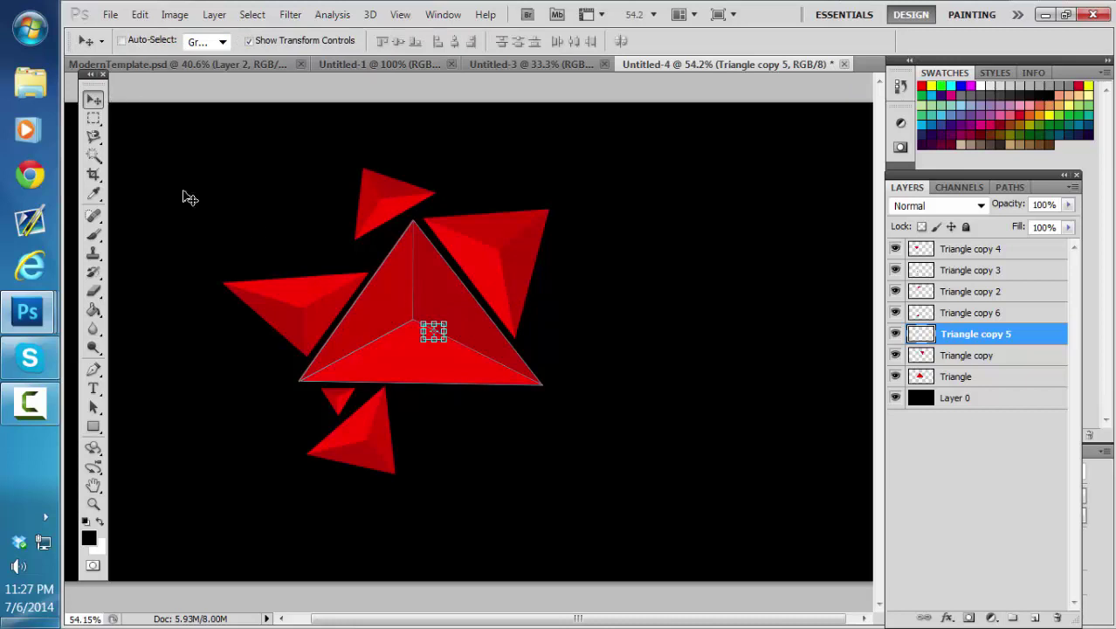
{"action": "key", "text": "ctrl+t"}
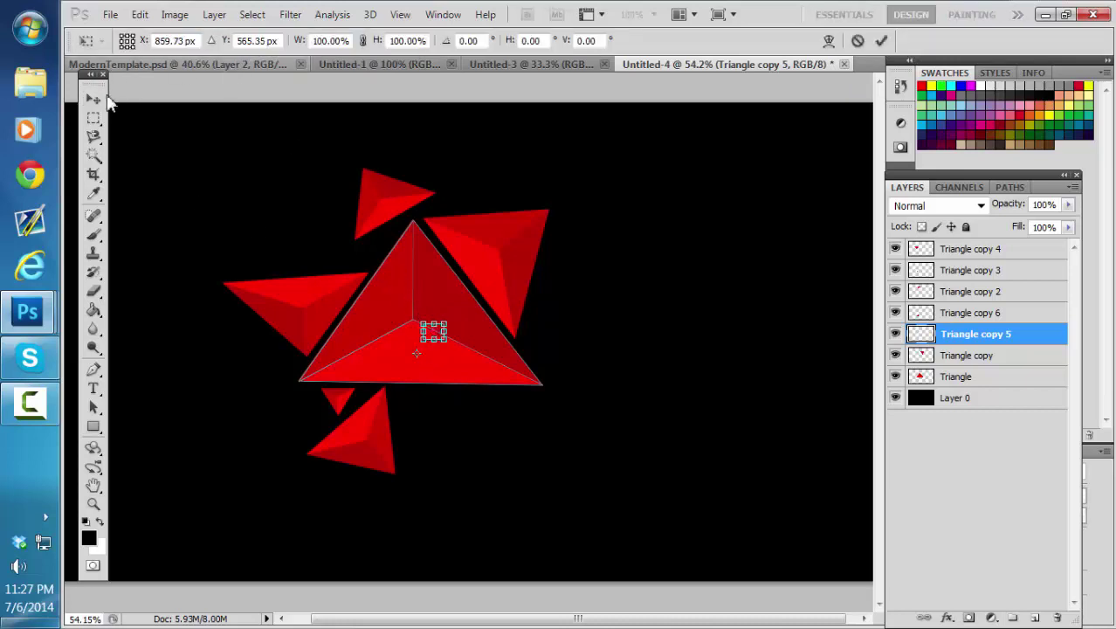
{"action": "key", "text": "Return"}
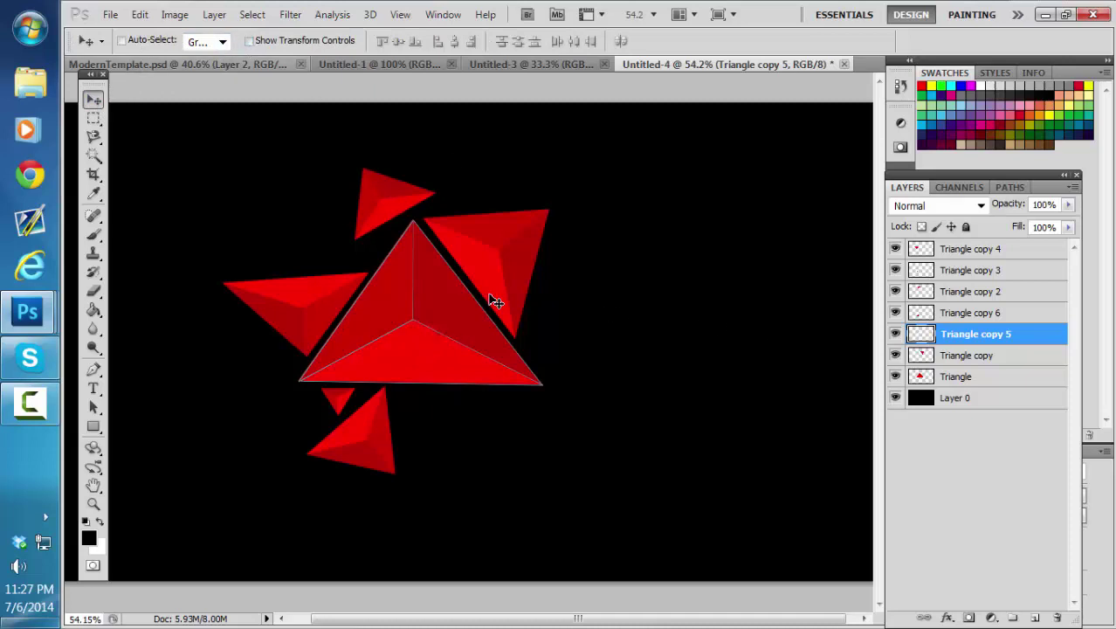
{"action": "mouse_move", "coordinate": [452, 360]}
{"action": "left_mouse_down"}
{"action": "mouse_move", "coordinate": [426, 359]}
{"action": "mouse_move", "coordinate": [360, 392]}
{"action": "mouse_move", "coordinate": [426, 391]}
{"action": "mouse_move", "coordinate": [463, 369]}
{"action": "left_mouse_up"}
Duplicate Triangle copy and move the small new copy right of the big triangle.
{"action": "left_click", "coordinate": [947, 361]}
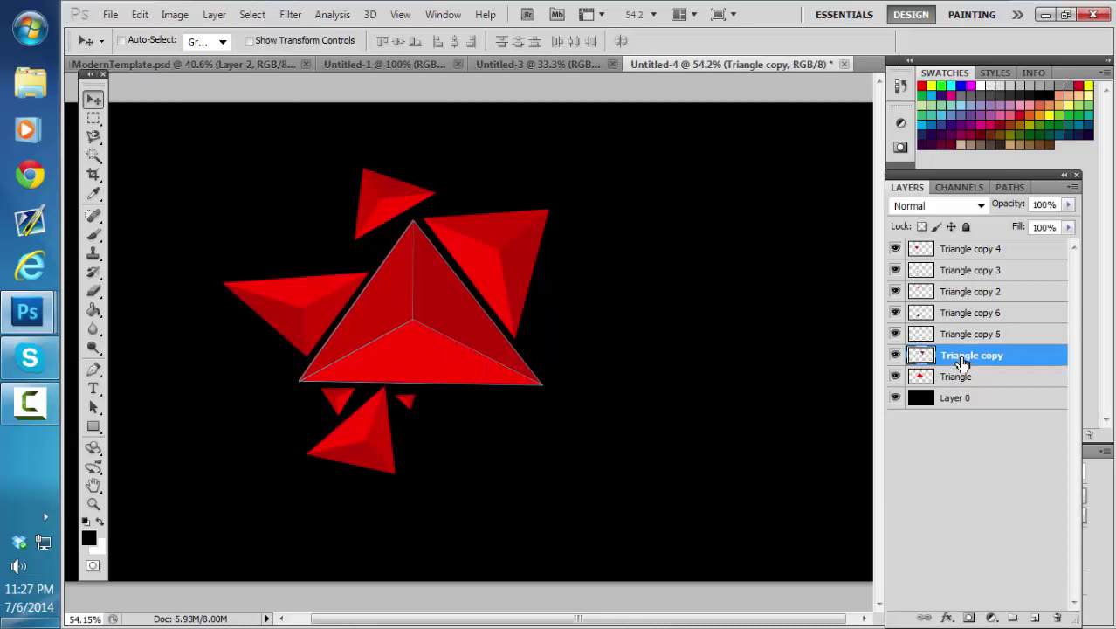
{"action": "key", "text": "ctrl+j"}
{"action": "left_click_drag", "start_coordinate": [428, 278], "coordinate": [472, 441]}
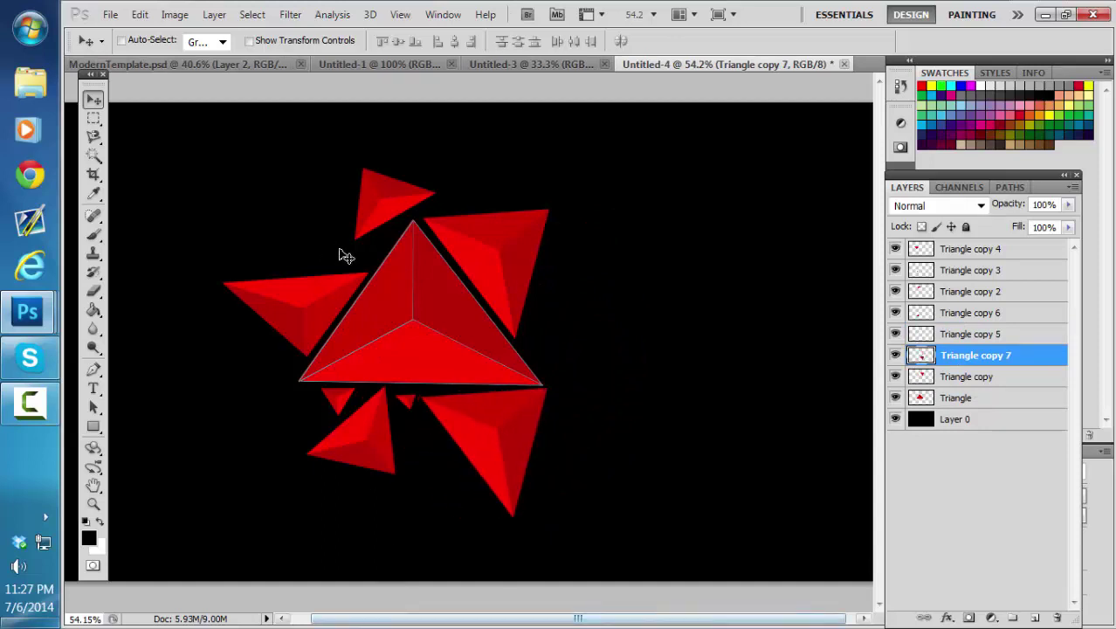
{"action": "left_click_drag", "start_coordinate": [515, 468], "coordinate": [483, 453]}
{"action": "left_click", "coordinate": [249, 41]}
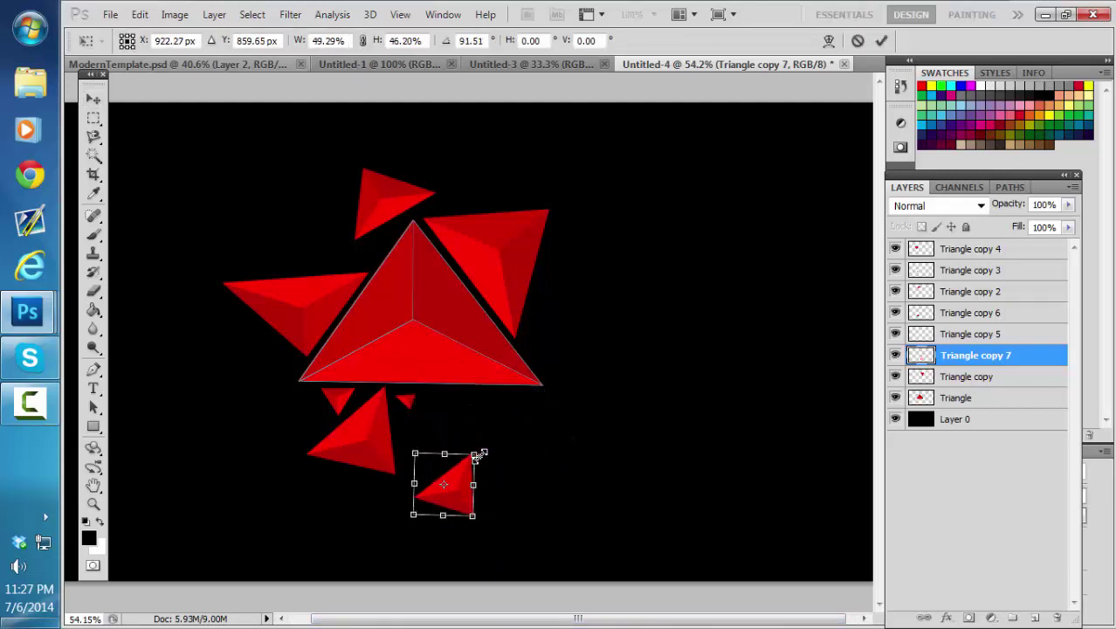
{"action": "left_click_drag", "start_coordinate": [445, 491], "coordinate": [575, 341]}
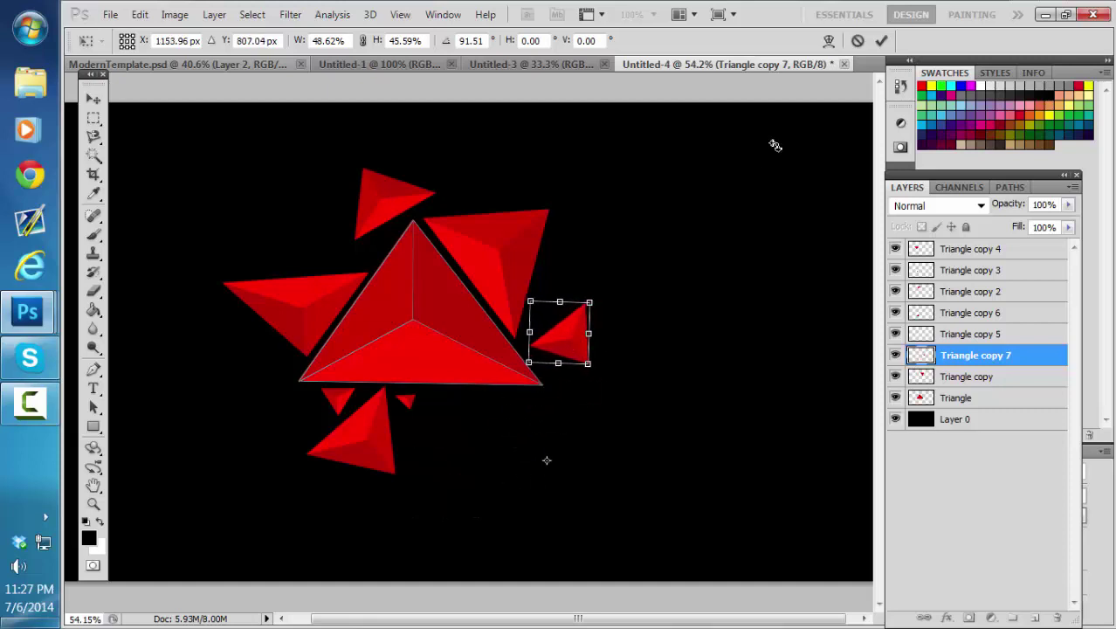
{"action": "left_click", "coordinate": [883, 40]}
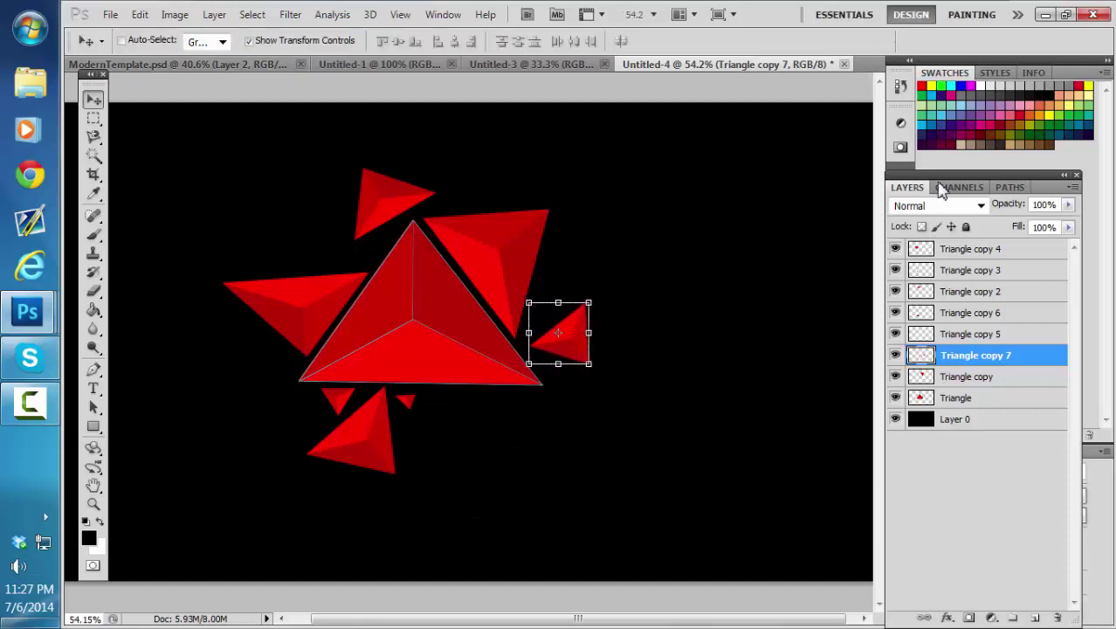
Select Triangle copy 4 and duplicate it.
{"action": "left_click", "coordinate": [969, 313]}
{"action": "left_click", "coordinate": [976, 271]}
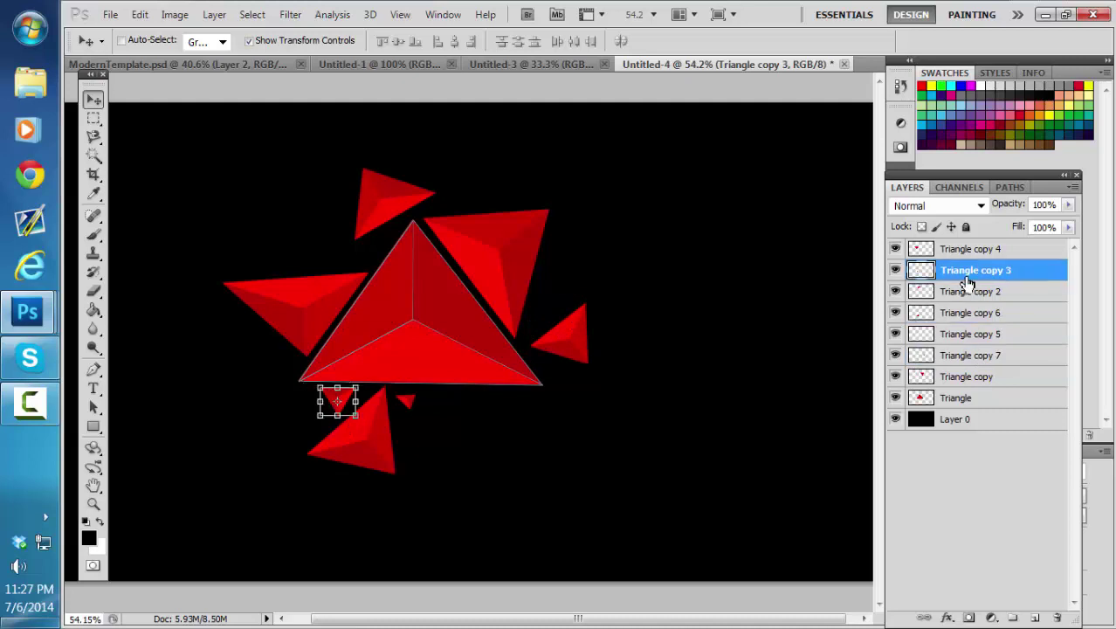
{"action": "left_click", "coordinate": [992, 251]}
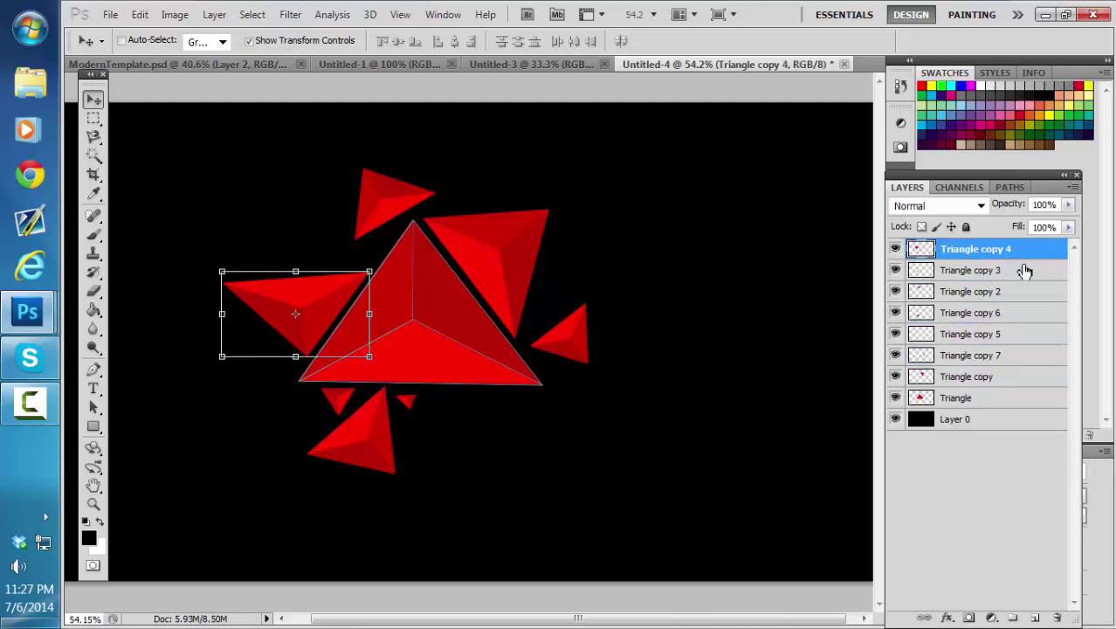
{"action": "key", "text": "ctrl+j"}
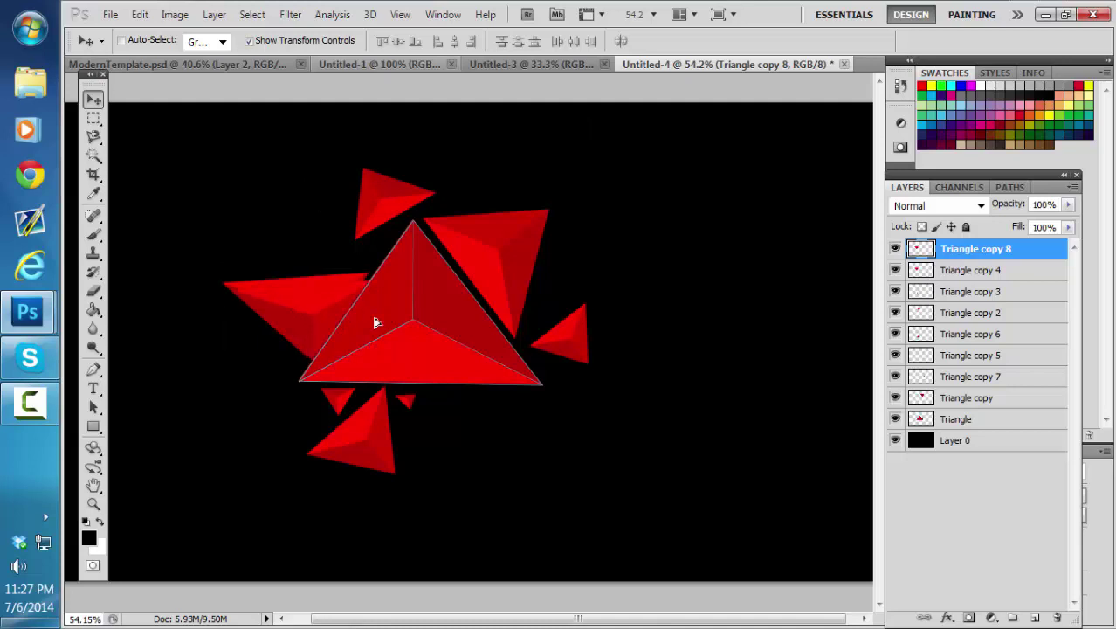
Move Triangle copy 8 to the pyramid's lower right and zoom out to the whole canvas.
{"action": "left_click_drag", "start_coordinate": [338, 296], "coordinate": [552, 415]}
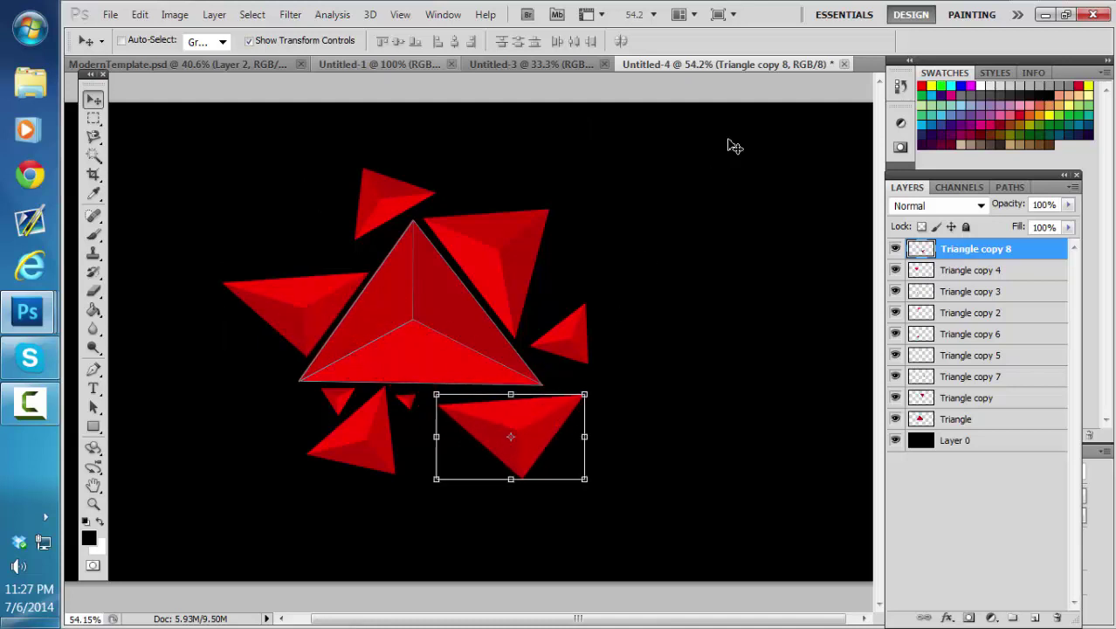
{"action": "left_click", "coordinate": [94, 504]}
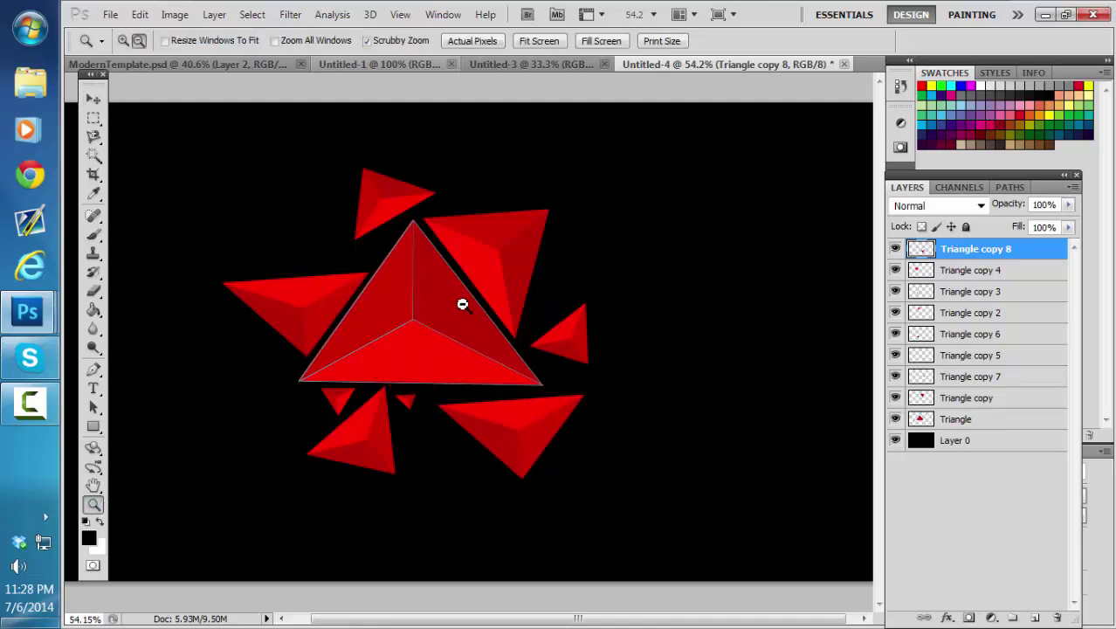
{"action": "left_click_drag", "start_coordinate": [463, 304], "coordinate": [422, 325]}
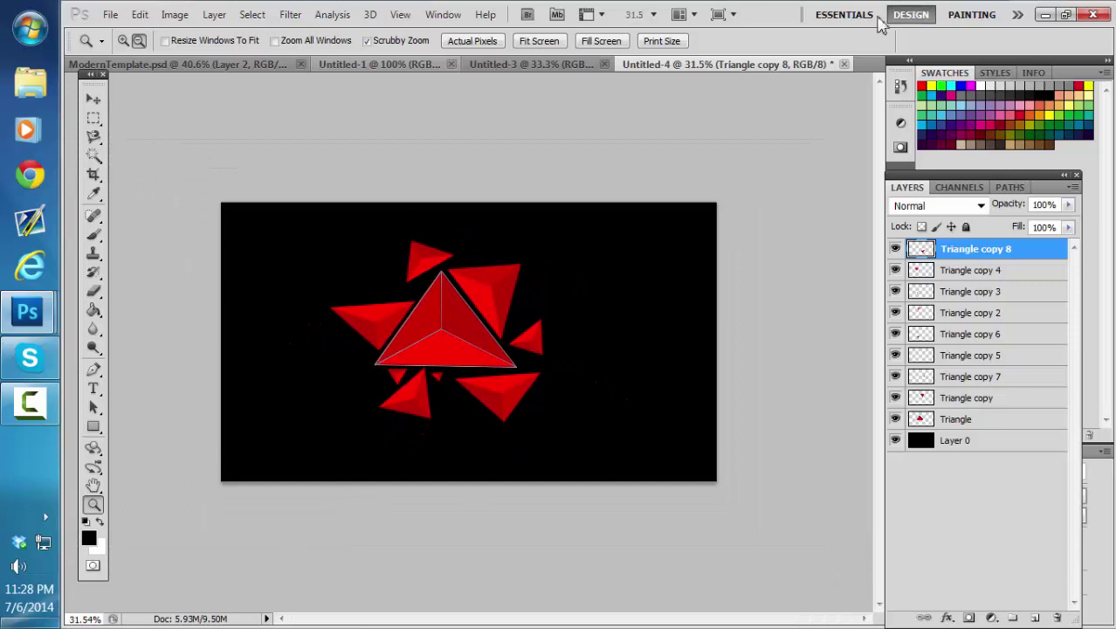
Merge all the triangle layers into a single layer.
{"action": "left_click", "coordinate": [965, 420], "text": "shift"}
{"action": "right_click", "coordinate": [967, 424]}
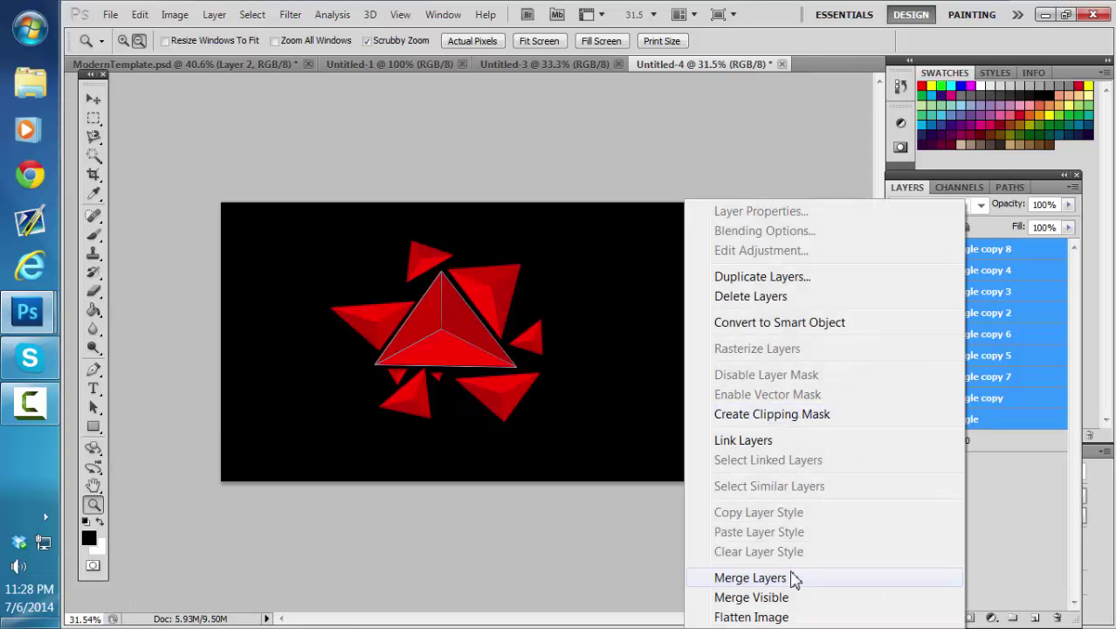
{"action": "left_click", "coordinate": [750, 578]}
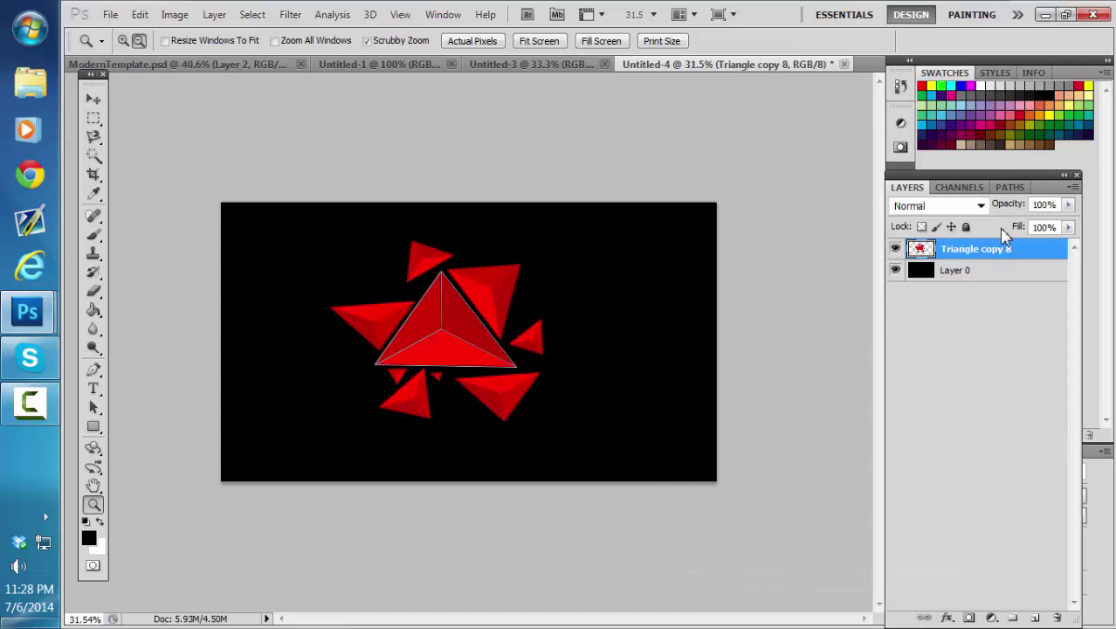
Duplicate the merged cluster, then shrink, rotate and place the top copy at the upper right.
{"action": "key", "text": "ctrl+j"}
{"action": "key", "text": "ctrl+j"}
{"action": "key", "text": "ctrl+j"}
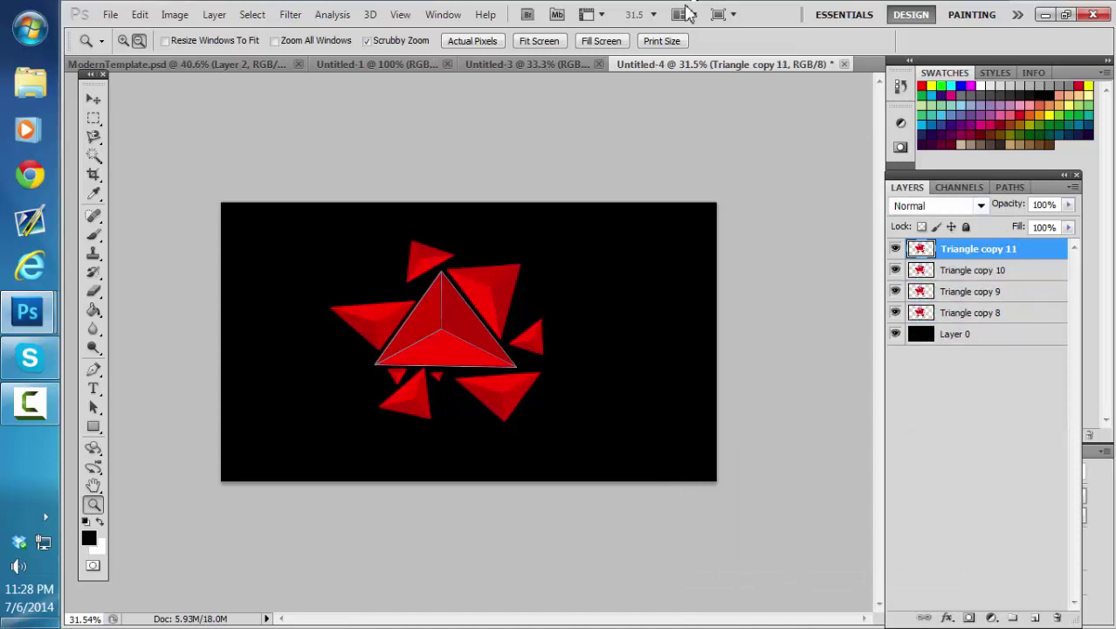
{"action": "left_click_drag", "start_coordinate": [365, 330], "coordinate": [660, 287]}
{"action": "key", "text": "v"}
{"action": "left_click_drag", "start_coordinate": [563, 153], "coordinate": [661, 247]}
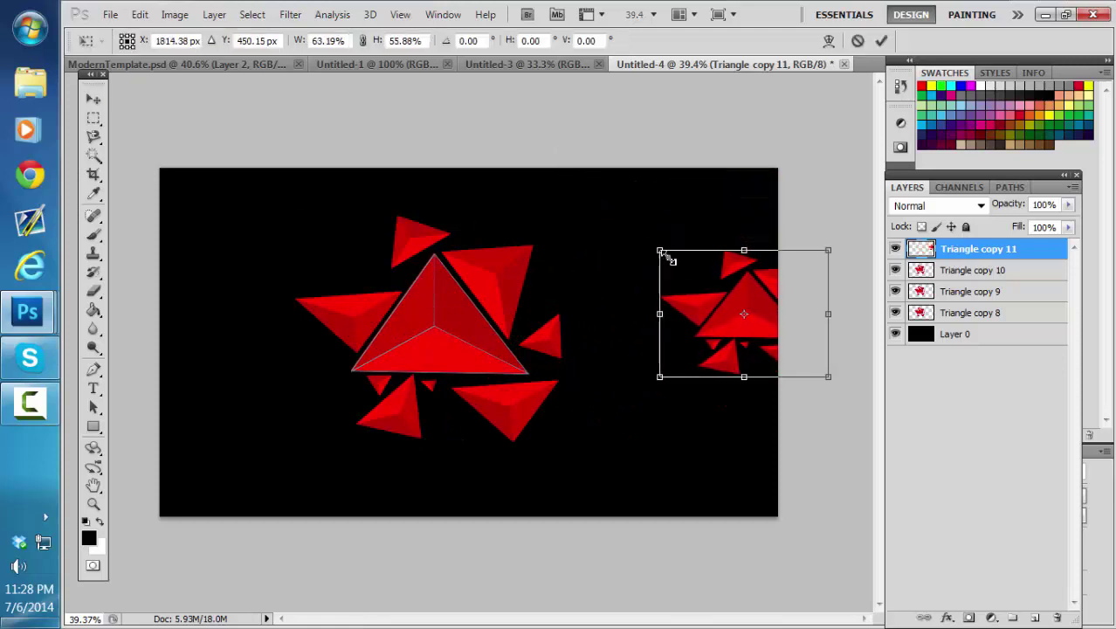
{"action": "left_click_drag", "start_coordinate": [710, 287], "coordinate": [620, 226]}
{"action": "left_click_drag", "start_coordinate": [754, 216], "coordinate": [751, 348]}
{"action": "left_click_drag", "start_coordinate": [668, 246], "coordinate": [723, 260]}
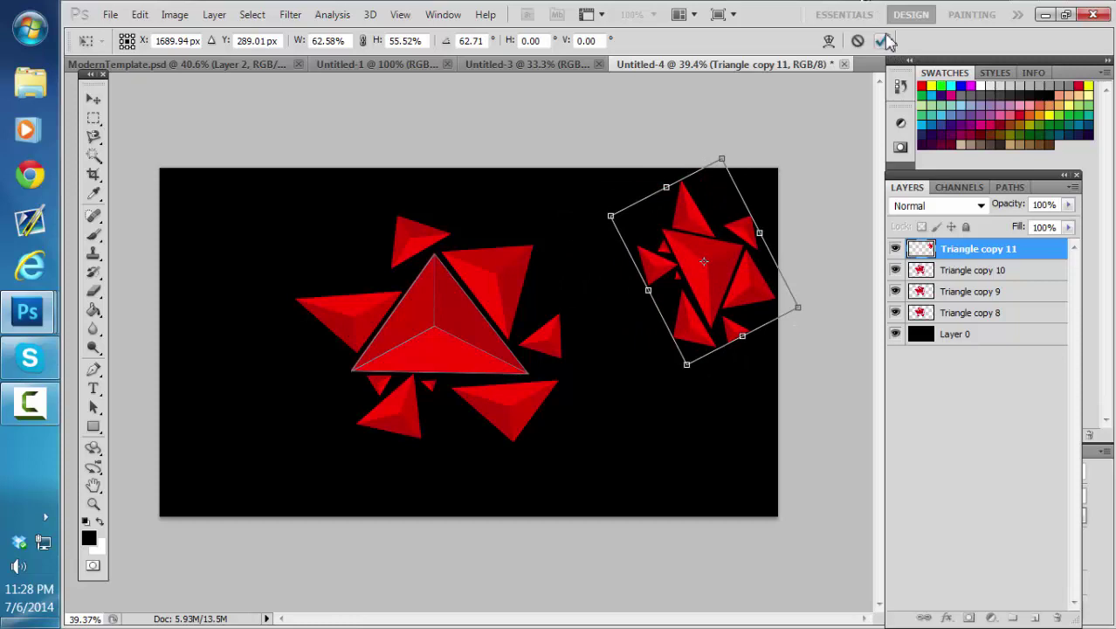
{"action": "left_click", "coordinate": [882, 41]}
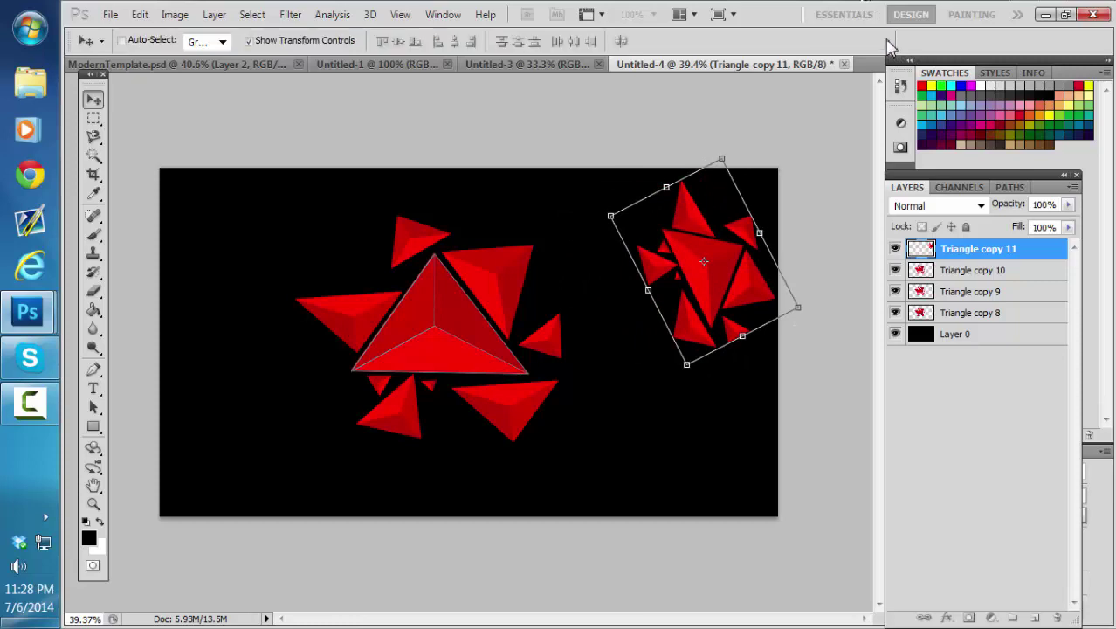
Shrink Triangle copy 10, move it to the lower left and rotate it about 45 degrees.
{"action": "left_click", "coordinate": [984, 278]}
{"action": "left_click_drag", "start_coordinate": [569, 213], "coordinate": [395, 363]}
{"action": "left_click_drag", "start_coordinate": [351, 393], "coordinate": [258, 420]}
{"action": "left_click_drag", "start_coordinate": [291, 335], "coordinate": [229, 342]}
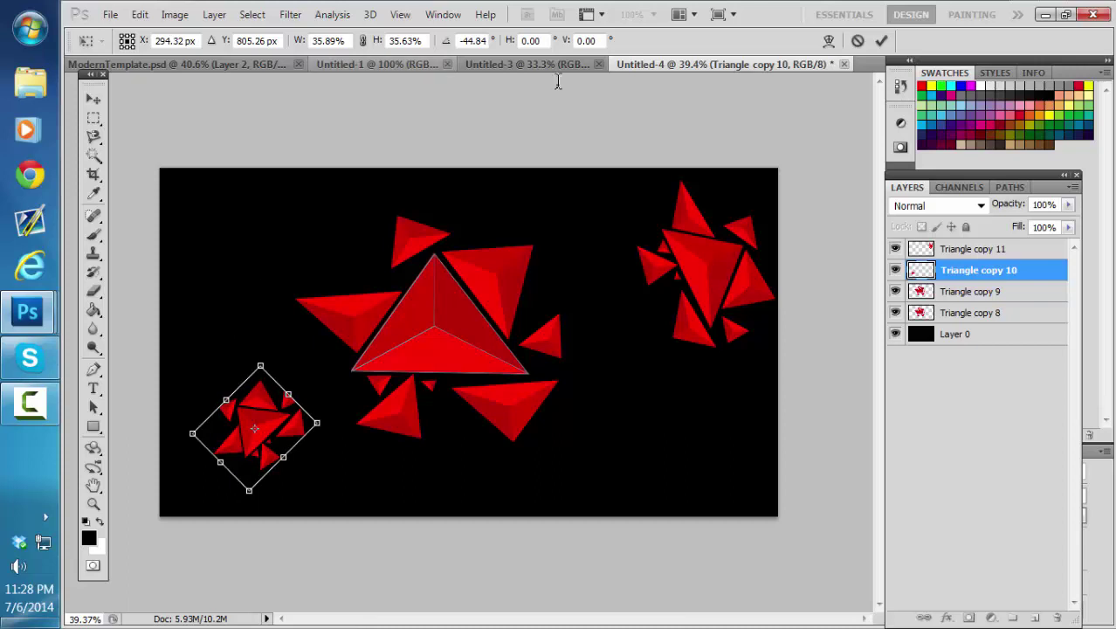
Shrink Triangle copy 9 into the top-left corner and turn off Show Transform Controls.
{"action": "left_click", "coordinate": [881, 40]}
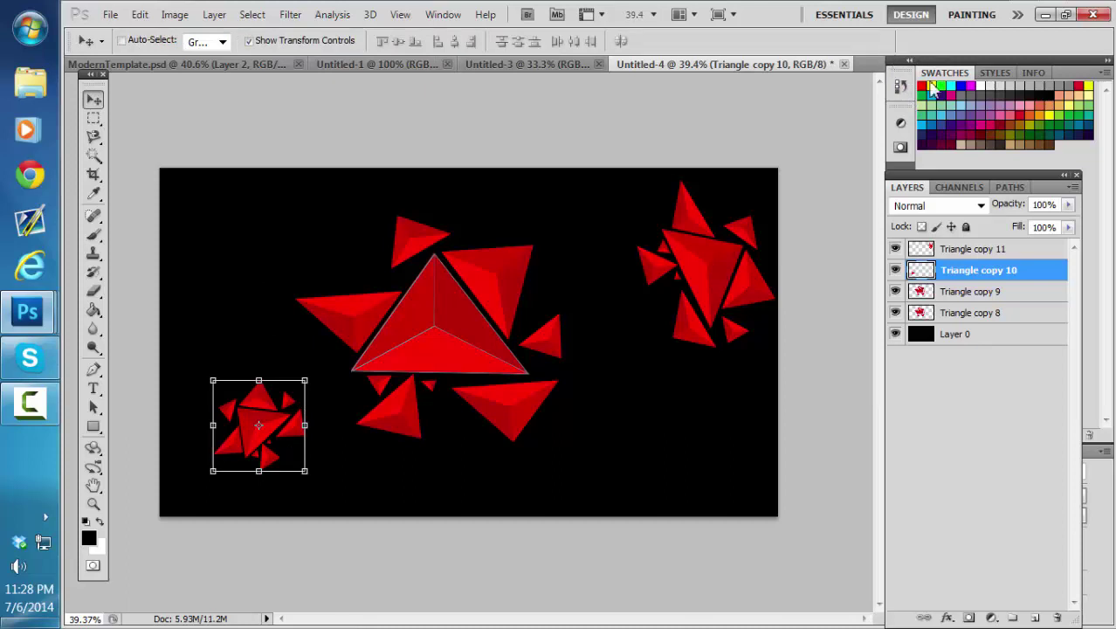
{"action": "left_click", "coordinate": [960, 294]}
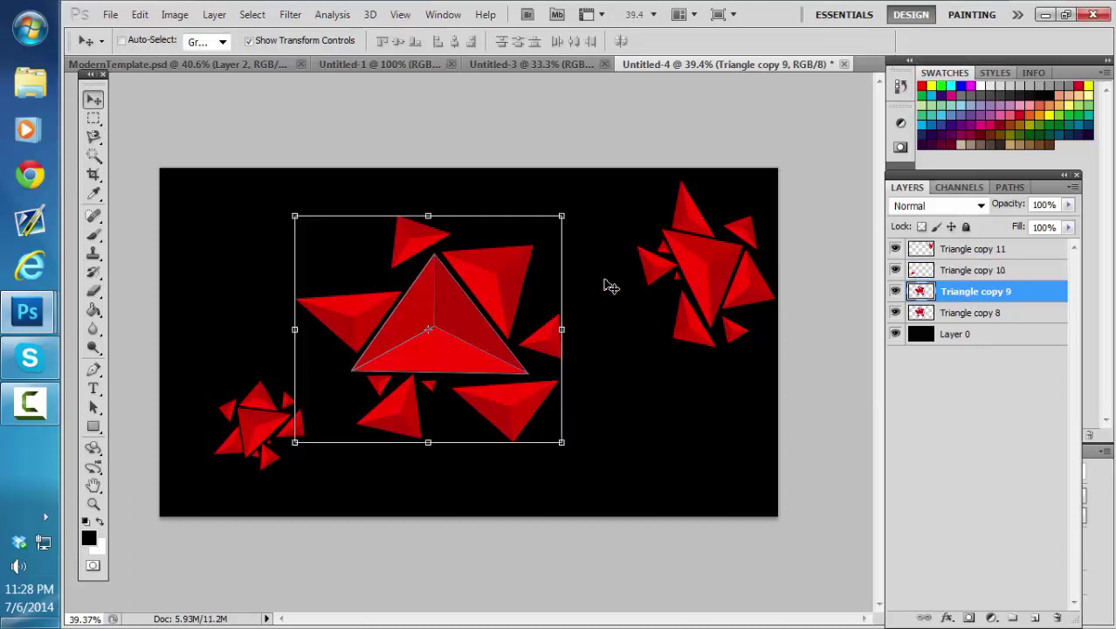
{"action": "left_click_drag", "start_coordinate": [562, 216], "coordinate": [476, 295]}
{"action": "left_click_drag", "start_coordinate": [461, 366], "coordinate": [262, 299]}
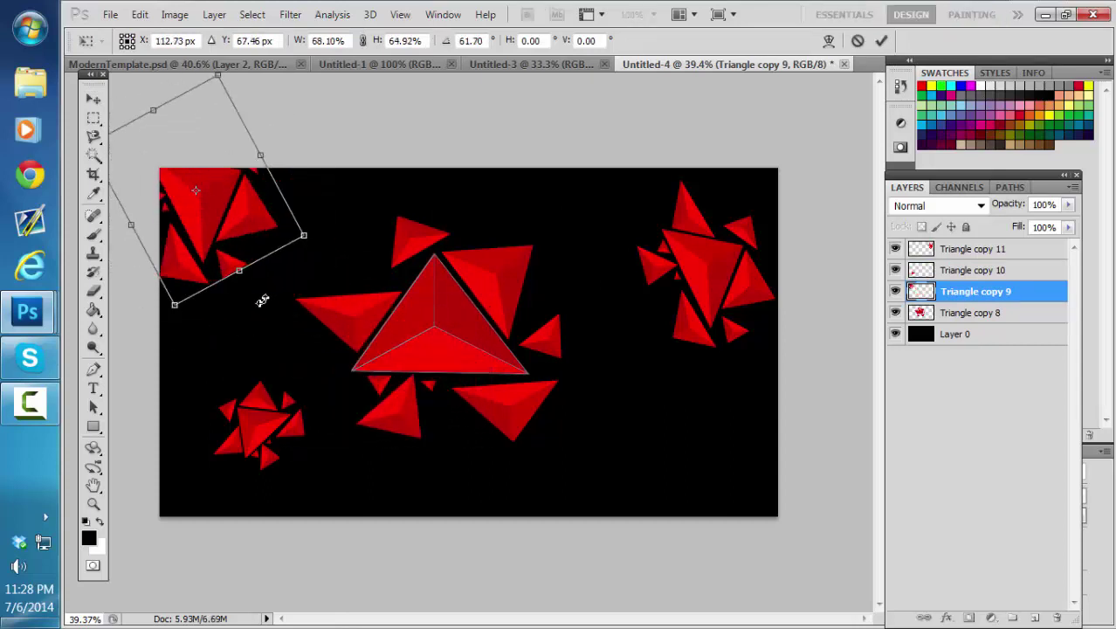
{"action": "left_click", "coordinate": [882, 42]}
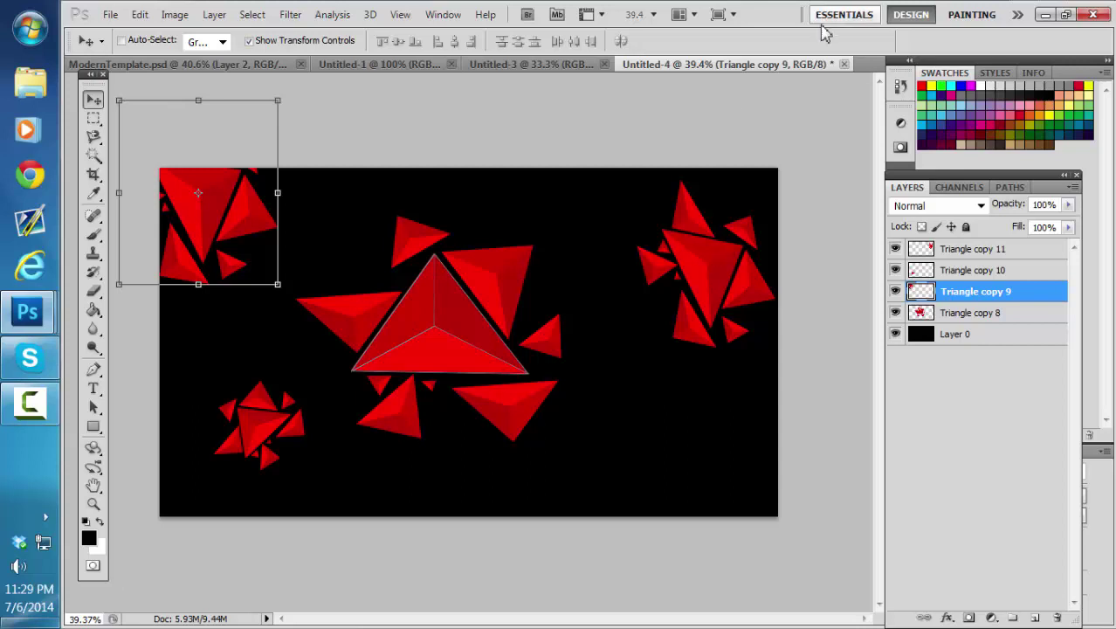
{"action": "left_click", "coordinate": [250, 41]}
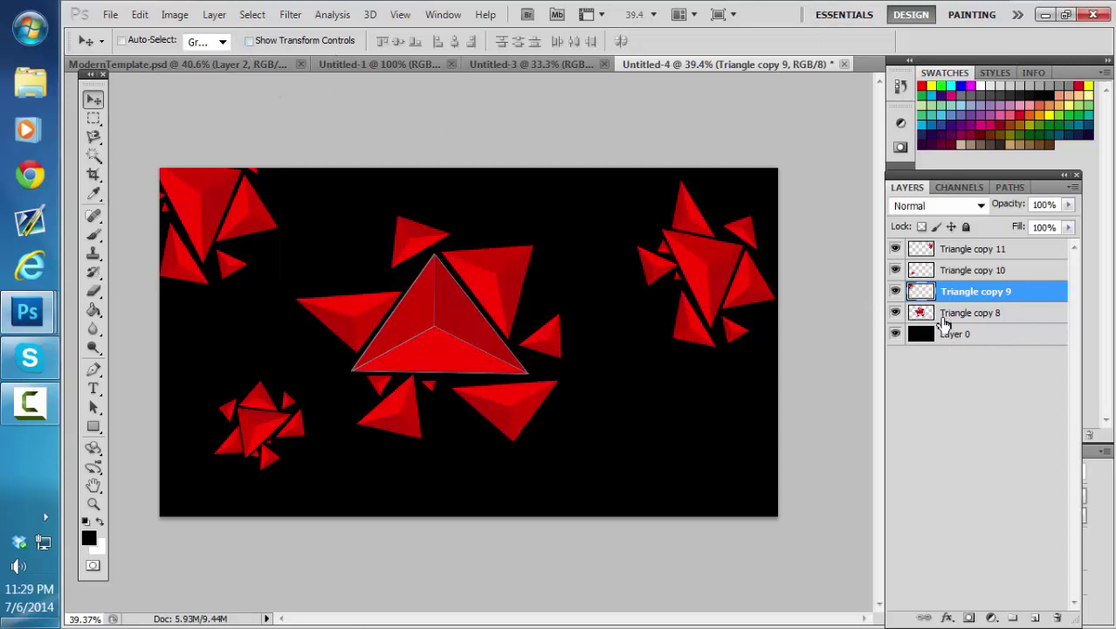
Select Triangle copy 11 through Triangle copy 8 and merge them into one layer.
{"action": "left_click", "coordinate": [970, 251]}
{"action": "left_click", "coordinate": [1001, 314], "text": "shift"}
{"action": "right_click", "coordinate": [997, 315]}
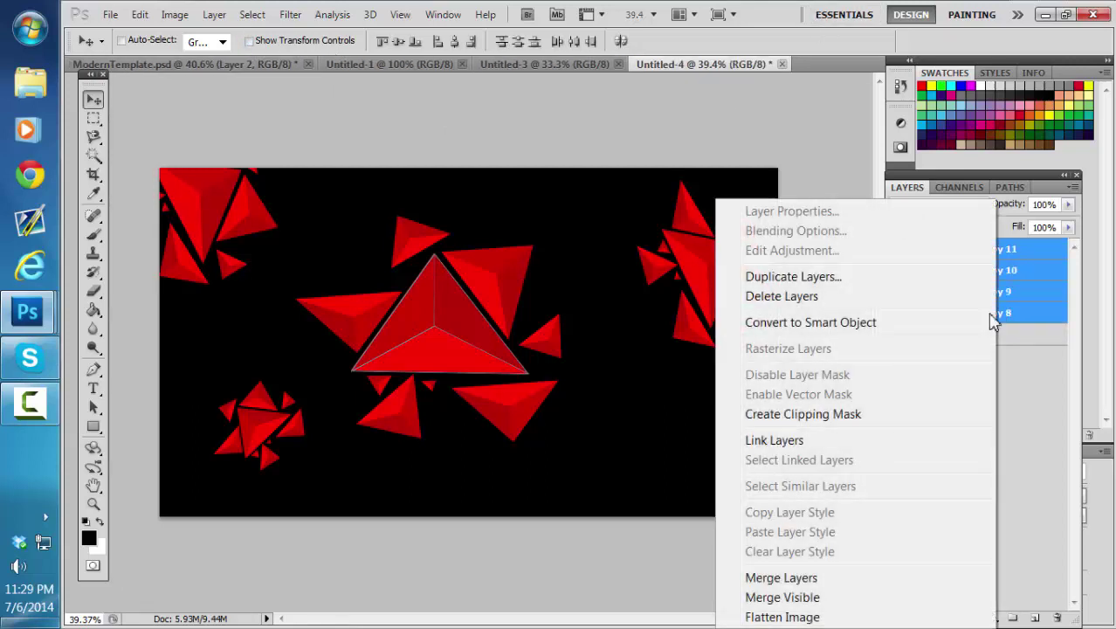
{"action": "left_click", "coordinate": [794, 579]}
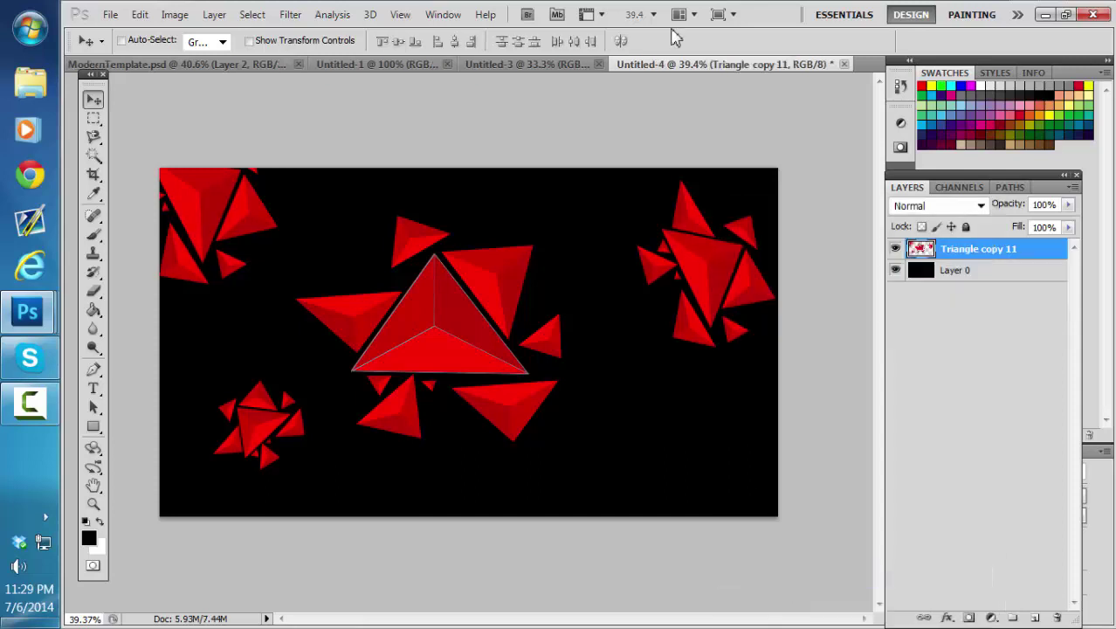
Check the ModernTemplate, Untitled-3, Untitled-1 and Untitled-2 documents, then return to the triangles.
{"action": "left_click", "coordinate": [139, 65]}
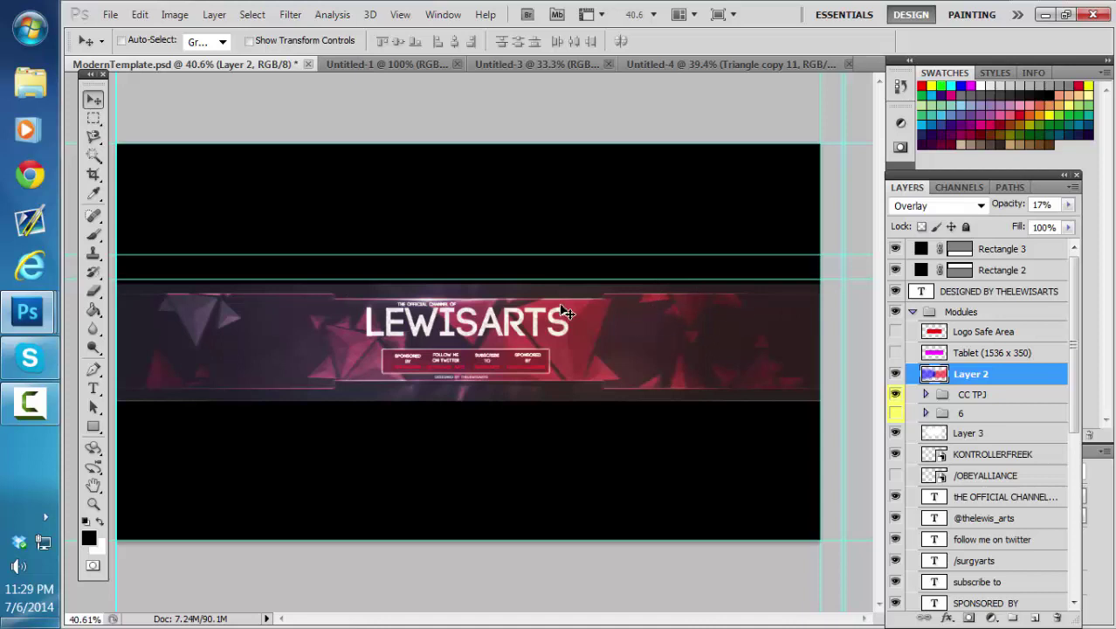
{"action": "left_click", "coordinate": [749, 64]}
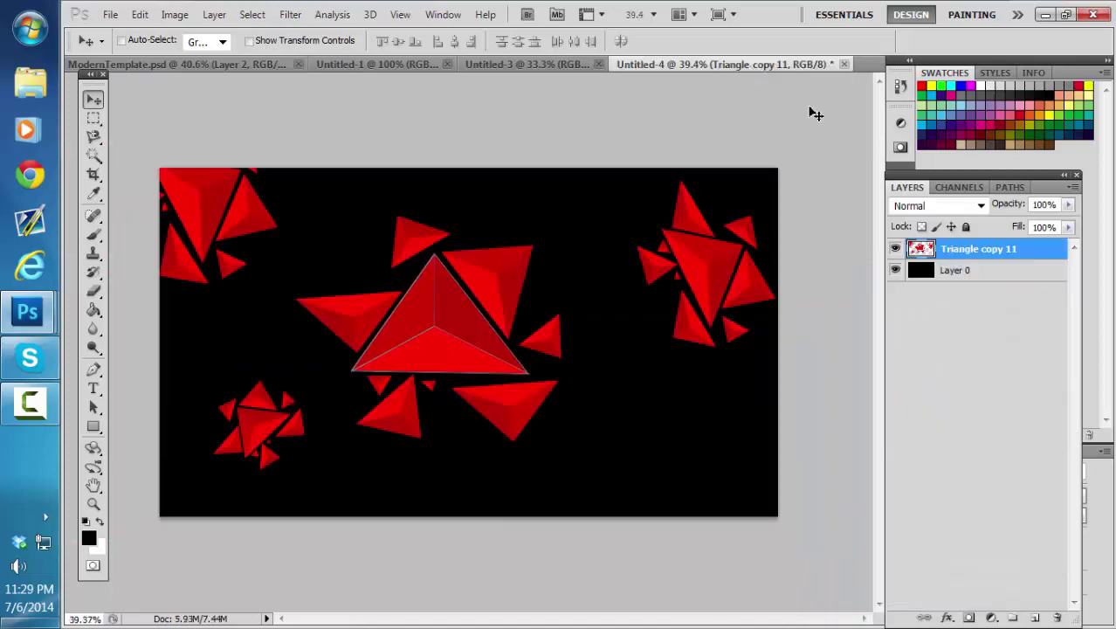
{"action": "left_click", "coordinate": [531, 65]}
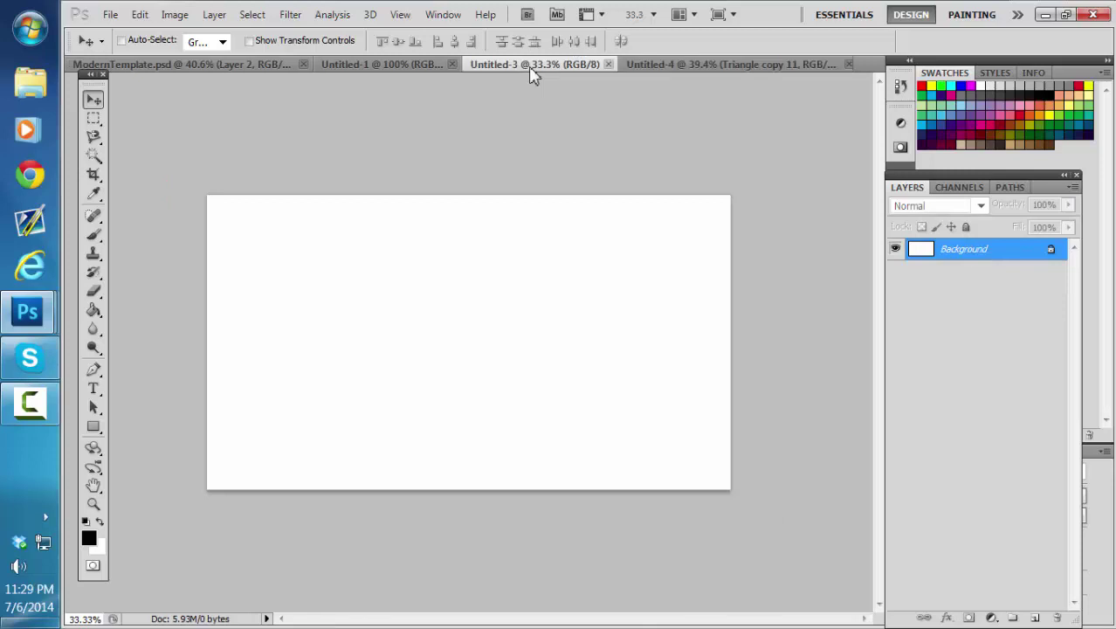
{"action": "left_click", "coordinate": [386, 68]}
{"action": "left_click", "coordinate": [713, 63]}
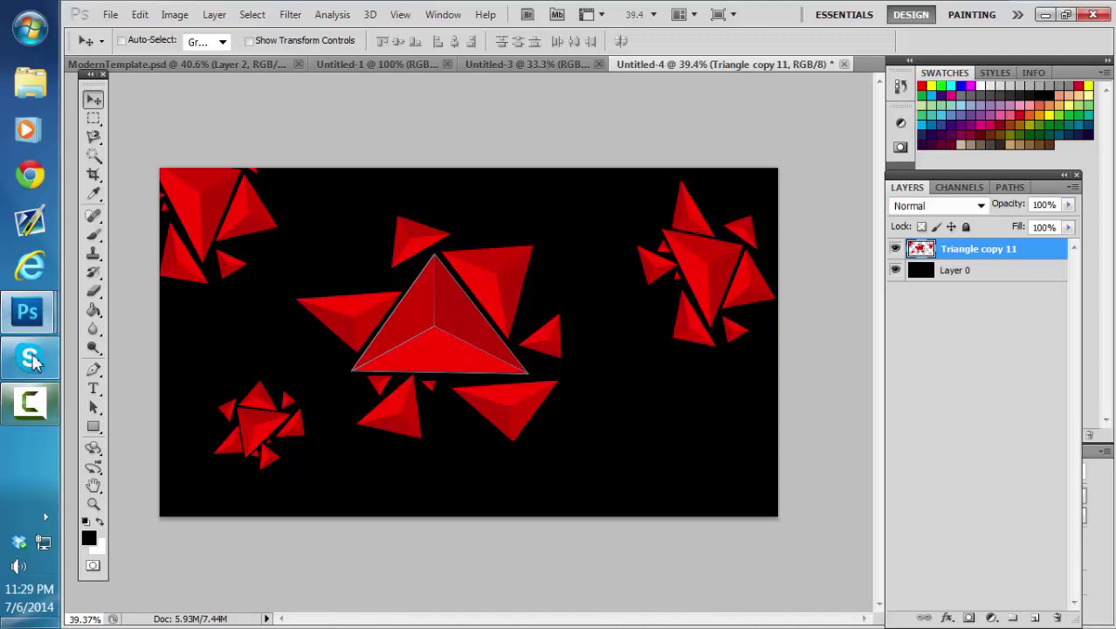
{"action": "mouse_move", "coordinate": [44, 325]}
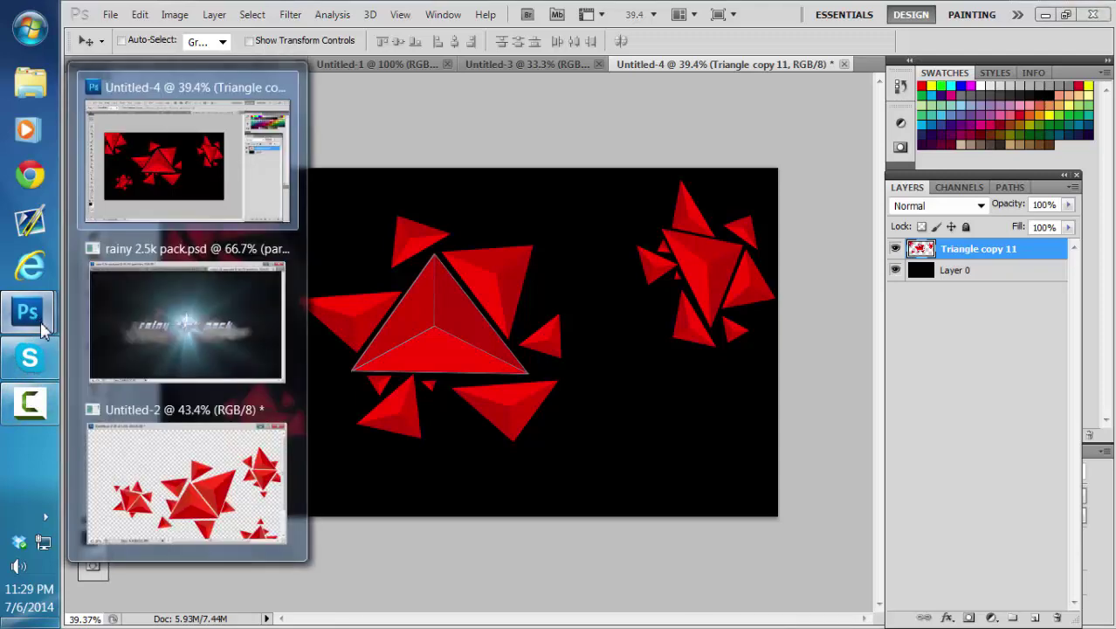
{"action": "left_click", "coordinate": [196, 454]}
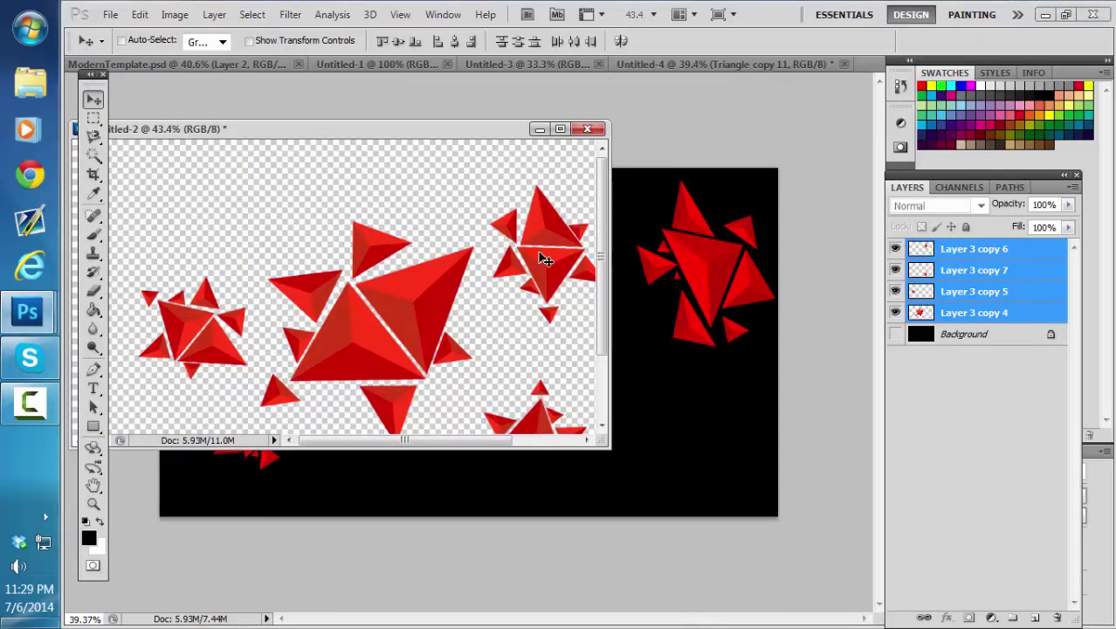
{"action": "left_click", "coordinate": [539, 129]}
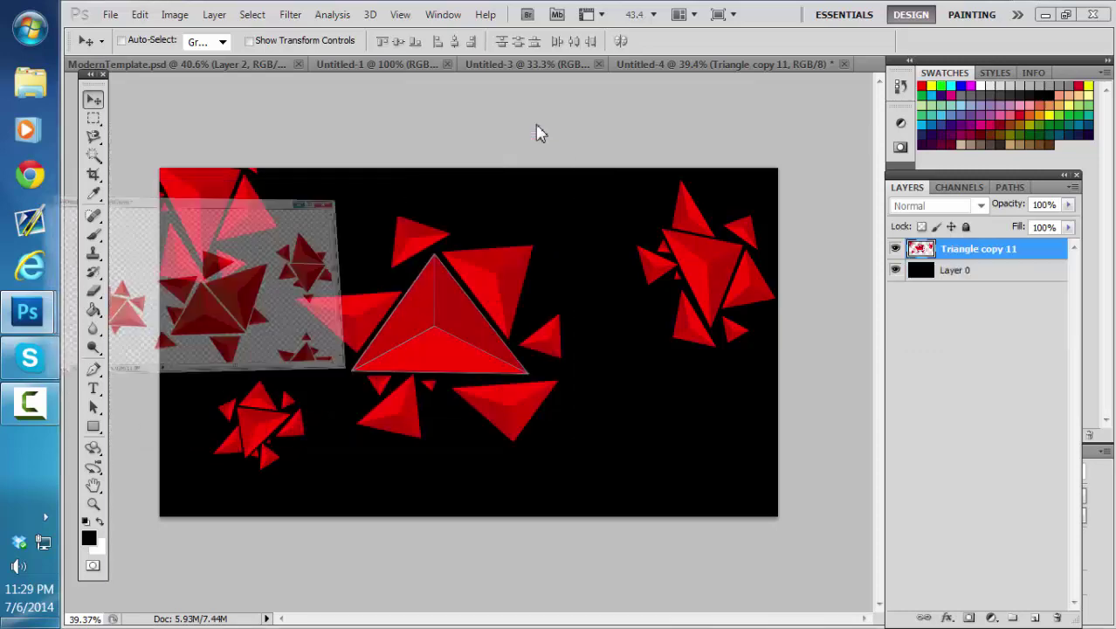
Nudge the triangles right and convert the triangle Pen path into a selection.
{"action": "left_click_drag", "start_coordinate": [492, 332], "coordinate": [514, 334]}
{"action": "left_click", "coordinate": [94, 155]}
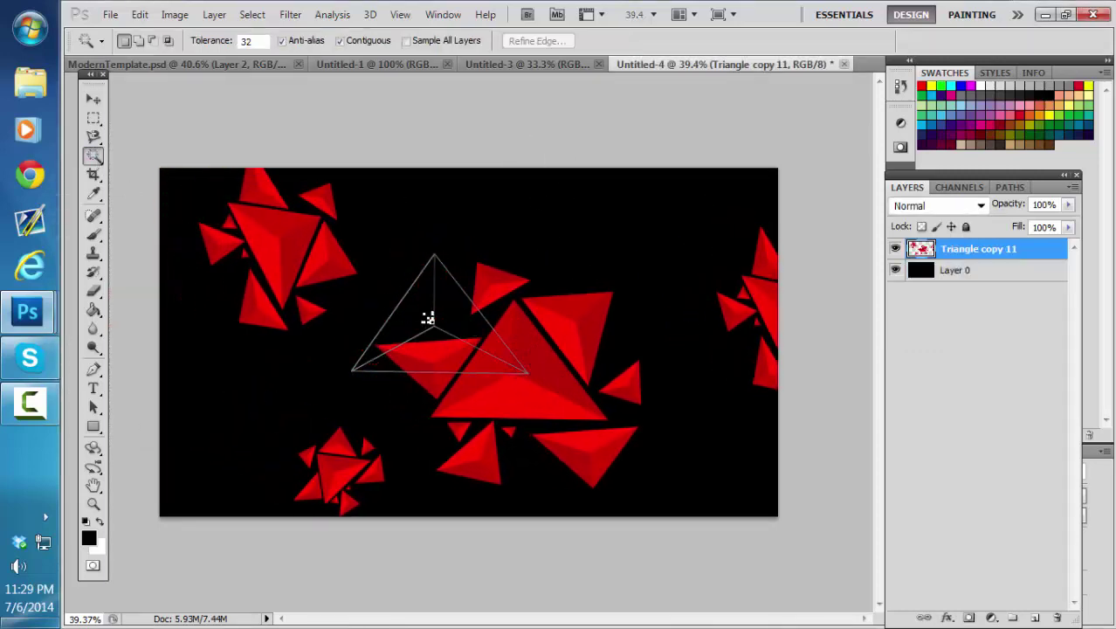
{"action": "left_click", "coordinate": [94, 368]}
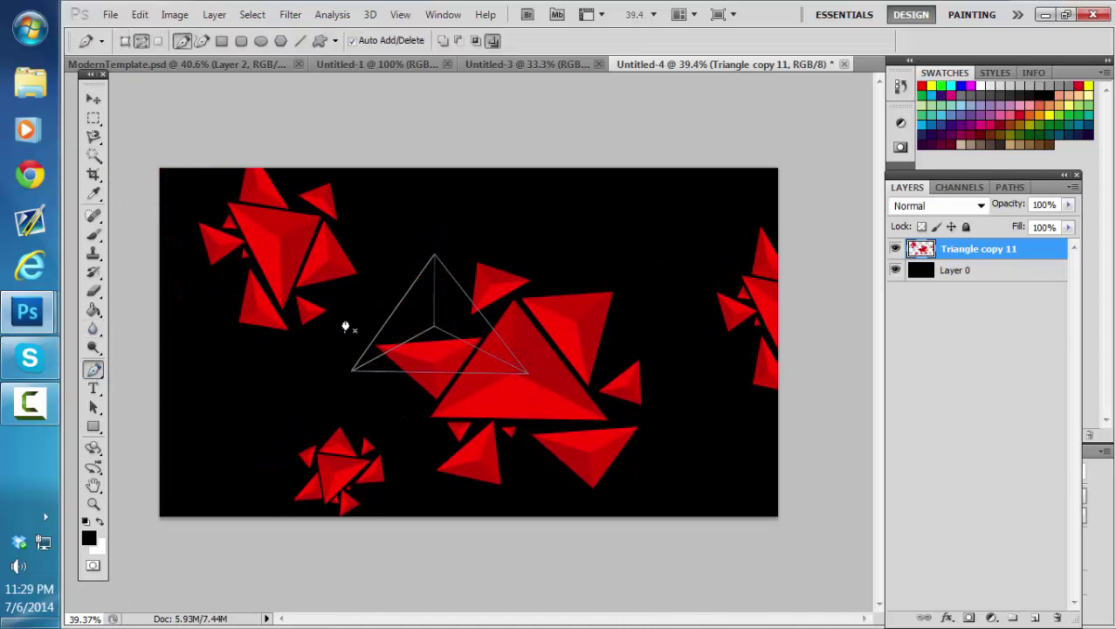
{"action": "right_click", "coordinate": [416, 313]}
{"action": "left_click", "coordinate": [475, 384]}
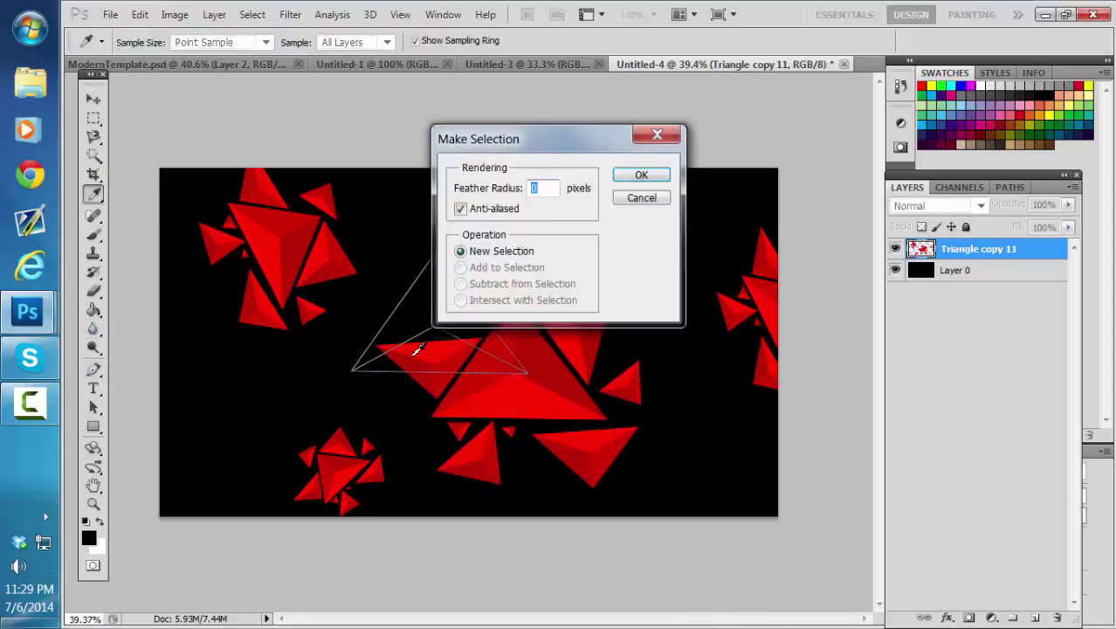
{"action": "left_click", "coordinate": [634, 178]}
Magic Wand the black background, then deselect with Ctrl+D and return to the Move tool.
{"action": "left_click", "coordinate": [94, 156]}
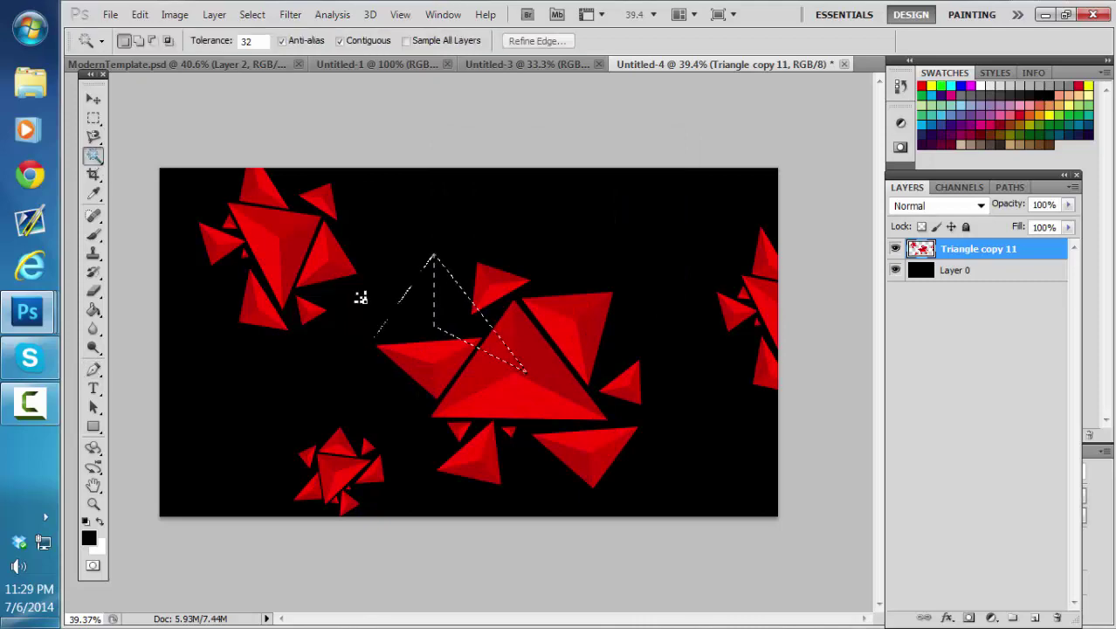
{"action": "left_click", "coordinate": [425, 300]}
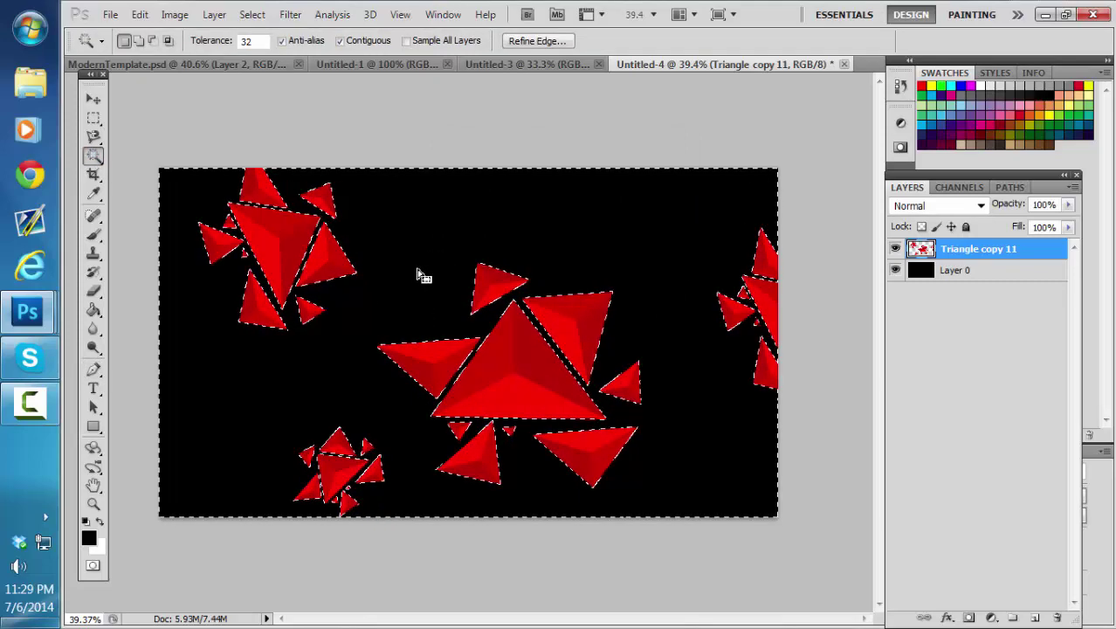
{"action": "key", "text": "ctrl+d"}
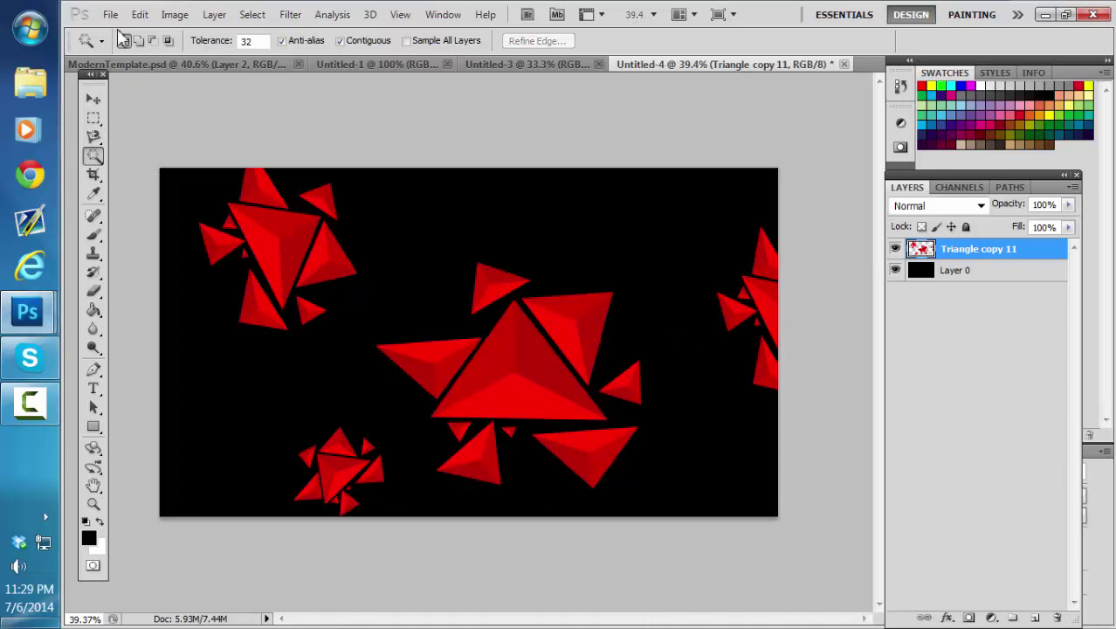
{"action": "left_click", "coordinate": [93, 98]}
Shift the triangles up and left, then compare against the ModernTemplate banner.
{"action": "left_click_drag", "start_coordinate": [472, 417], "coordinate": [412, 390]}
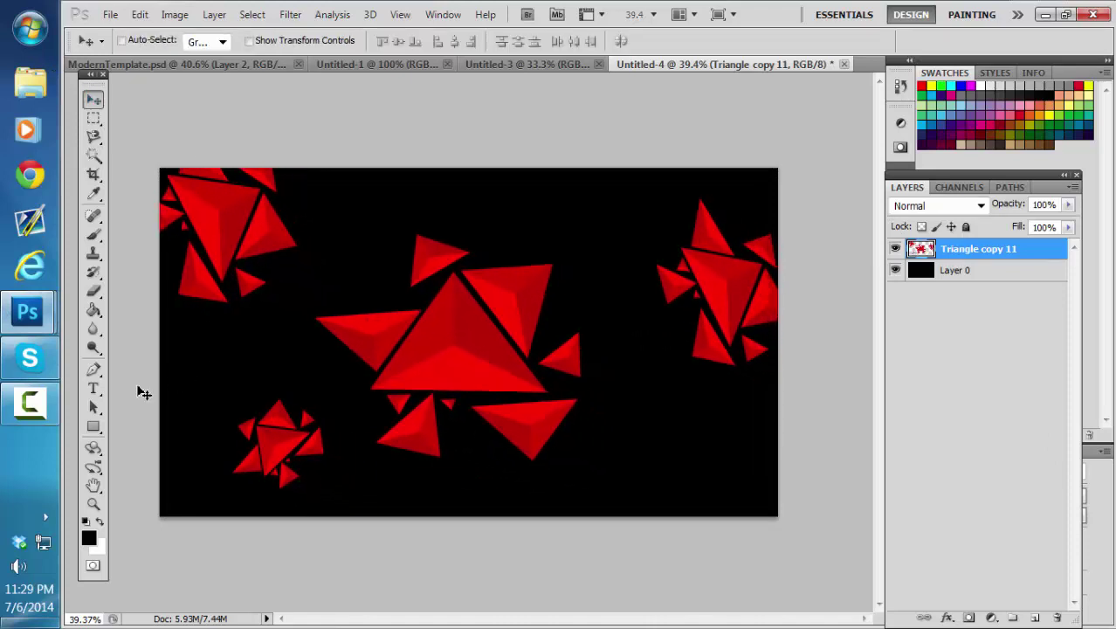
{"action": "left_click", "coordinate": [137, 65]}
{"action": "left_click", "coordinate": [705, 67]}
Drag the Triangle copy 11 layer into ModernTemplate.psd, slide it left, and hide it.
{"action": "left_click_drag", "start_coordinate": [707, 75], "coordinate": [218, 205]}
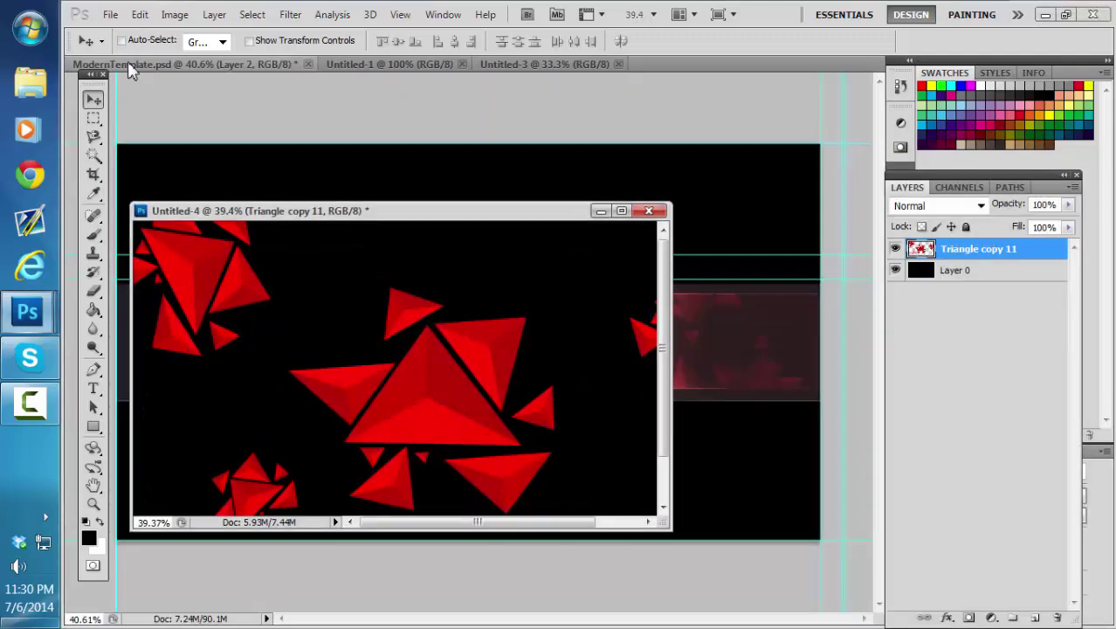
{"action": "left_click", "coordinate": [332, 336]}
{"action": "left_click_drag", "start_coordinate": [500, 394], "coordinate": [685, 259]}
{"action": "left_click", "coordinate": [601, 210]}
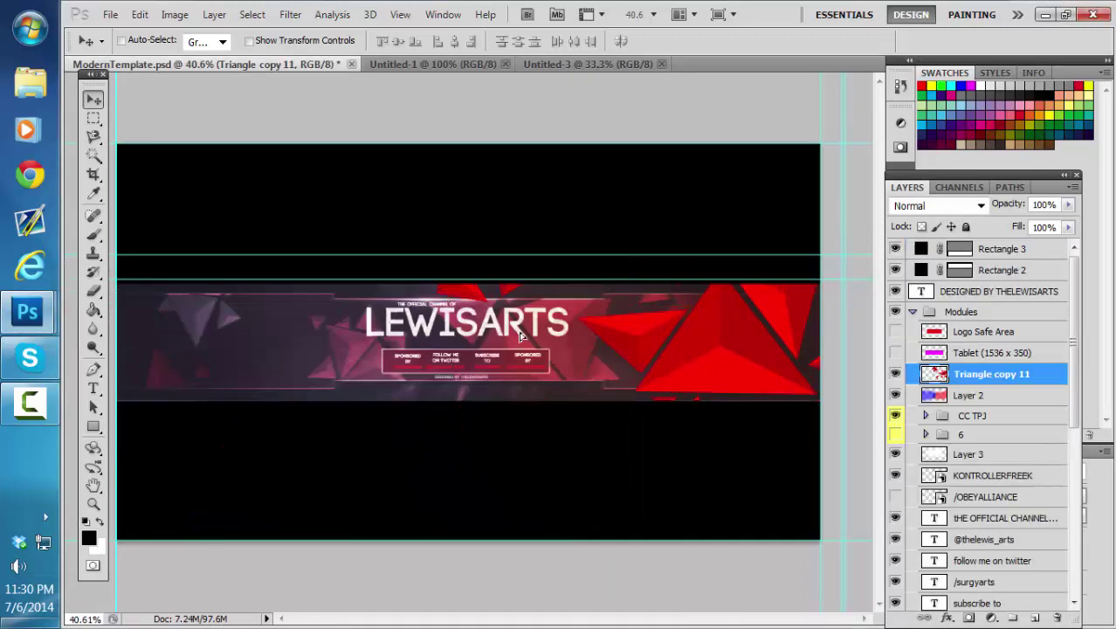
{"action": "left_click_drag", "start_coordinate": [521, 336], "coordinate": [340, 347]}
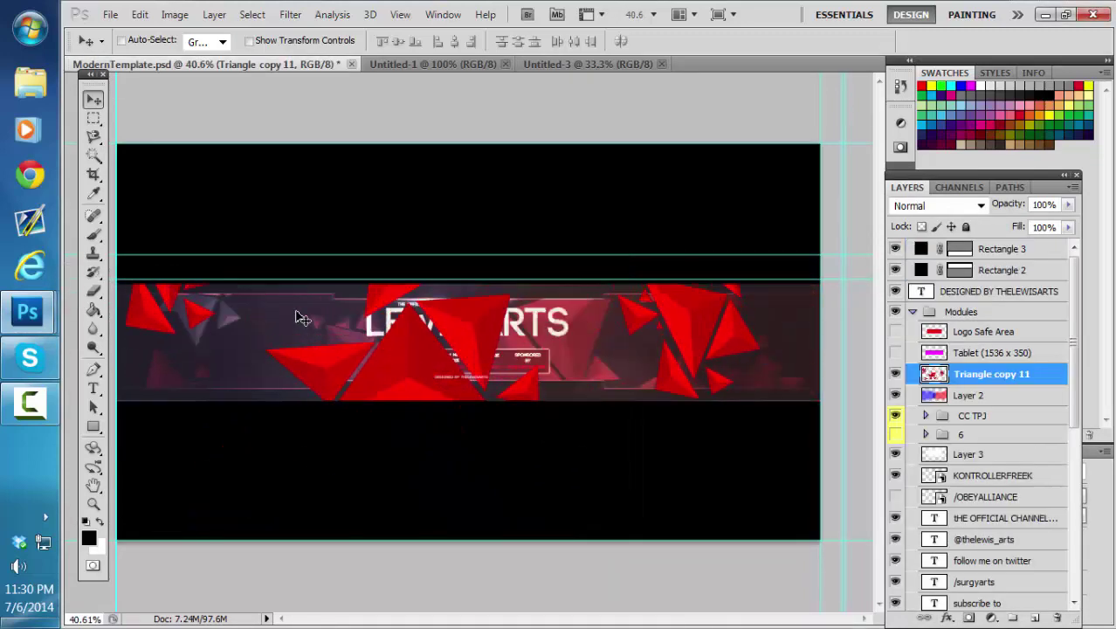
{"action": "left_click", "coordinate": [894, 375]}
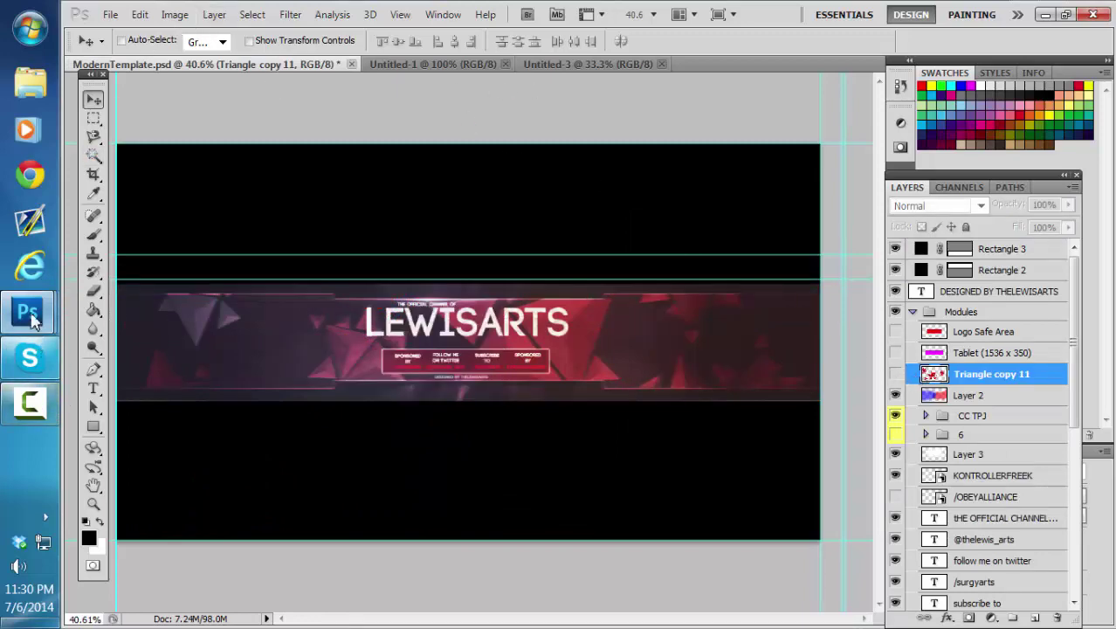
Minimize the Untitled-4 window, fold up the Modules group, and close the Windows colour-scheme dialog.
{"action": "mouse_move", "coordinate": [31, 321]}
{"action": "left_click", "coordinate": [180, 533]}
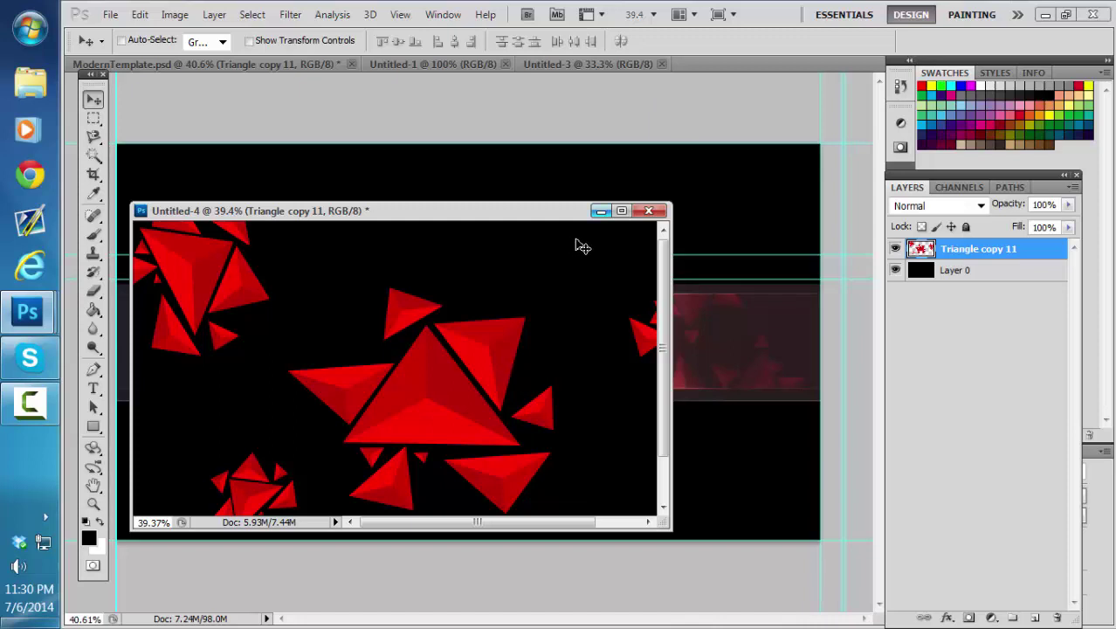
{"action": "left_click", "coordinate": [601, 211]}
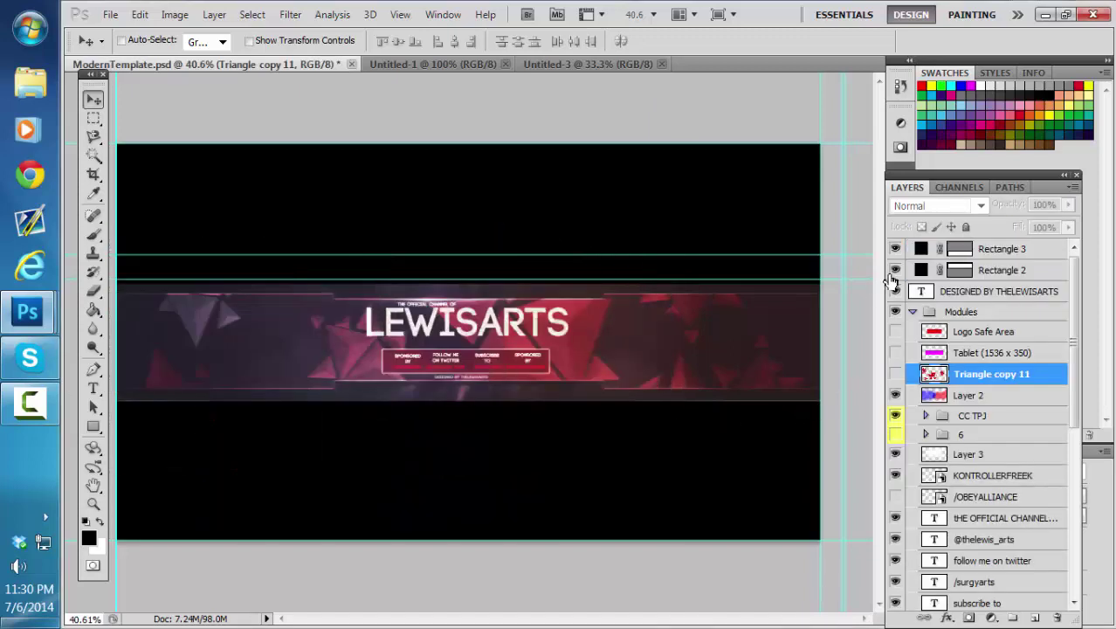
{"action": "left_click", "coordinate": [914, 312]}
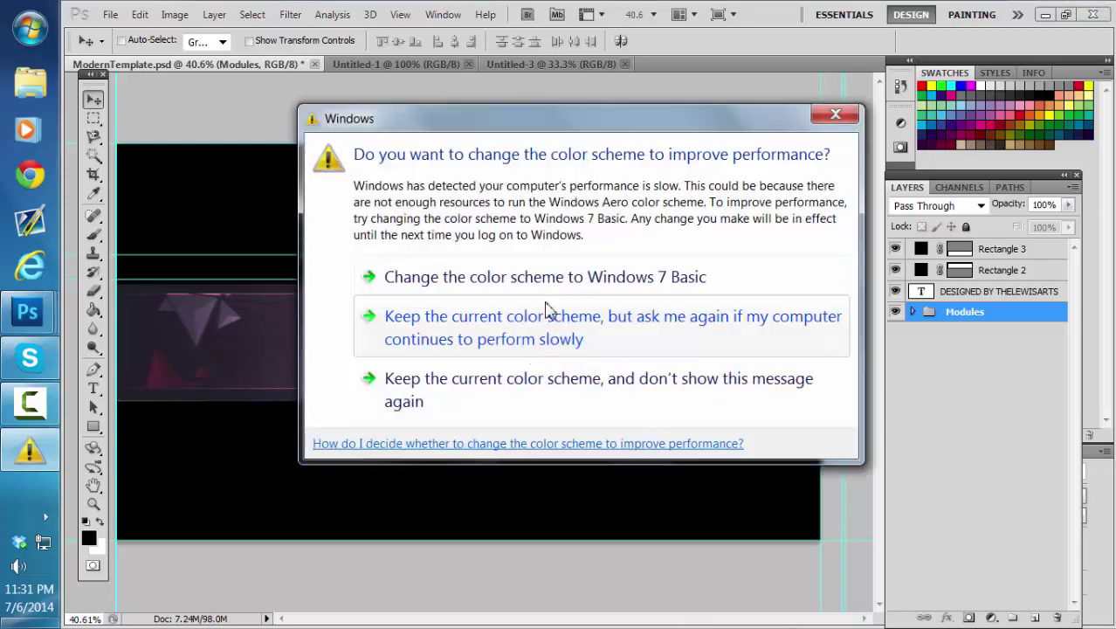
{"action": "left_click", "coordinate": [840, 117]}
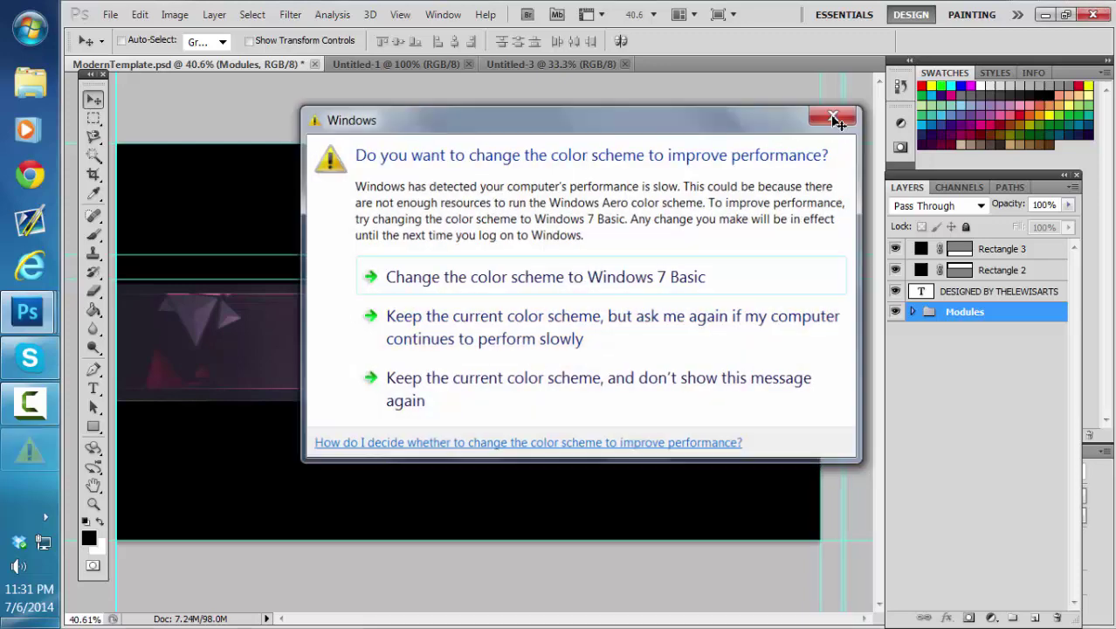